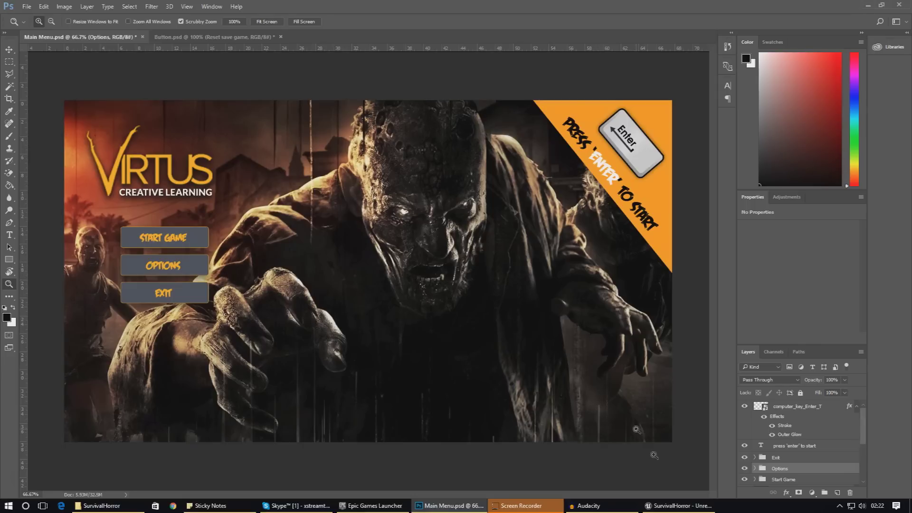
Switch to the Unreal Editor and look through the ThirdPersonBP Blueprints folder and the top-level Blueprints folder for the main menu widget.
left_click(678, 506)
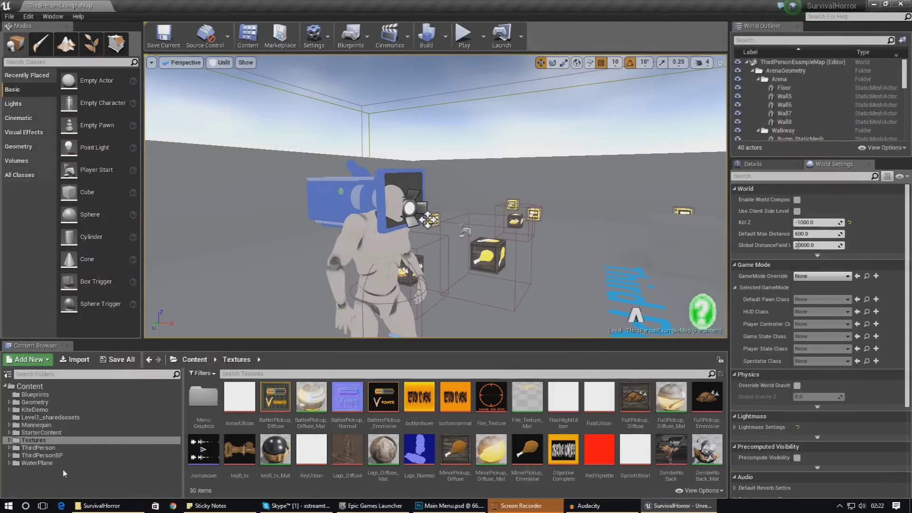
left_click(41, 455)
left_click(203, 421)
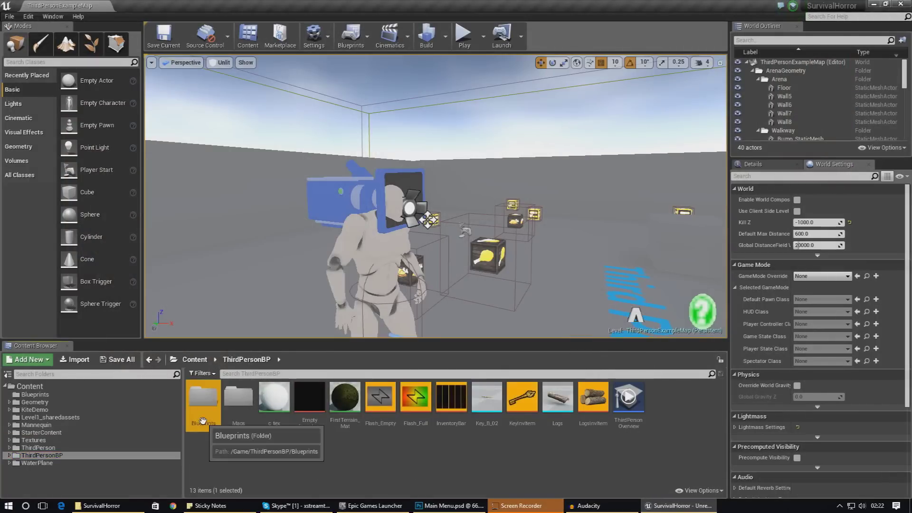
double_click(203, 421)
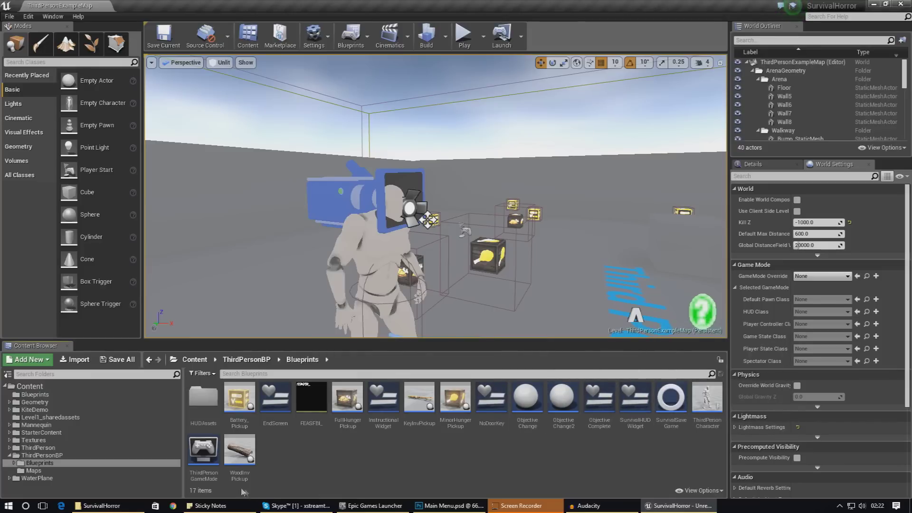
left_click(64, 463)
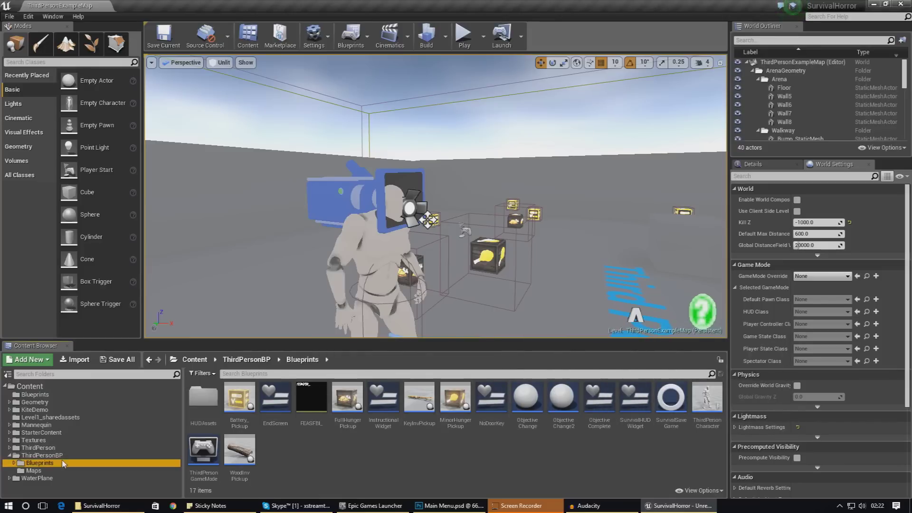
left_click(62, 455)
left_click(56, 396)
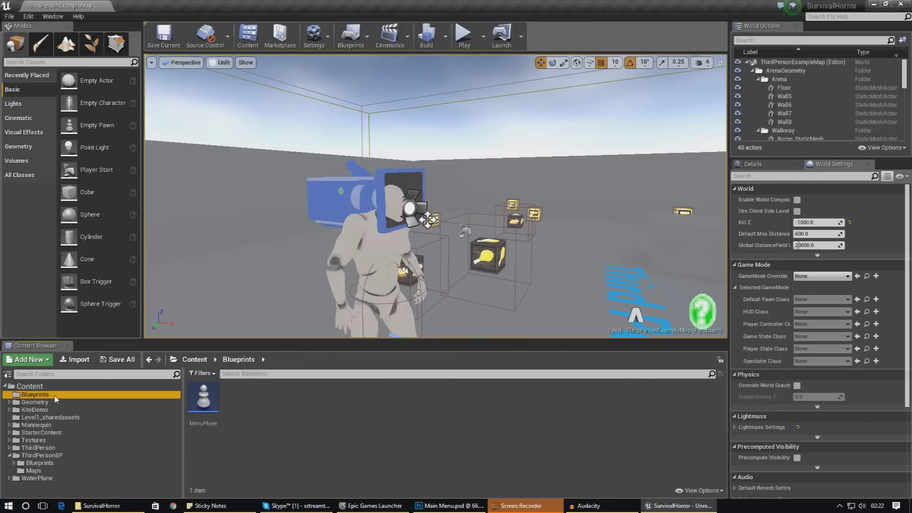
Open MainMenuWidget from the Textures/MenuGraphics folder in a maximized designer window with the menu design in view.
left_click(112, 441)
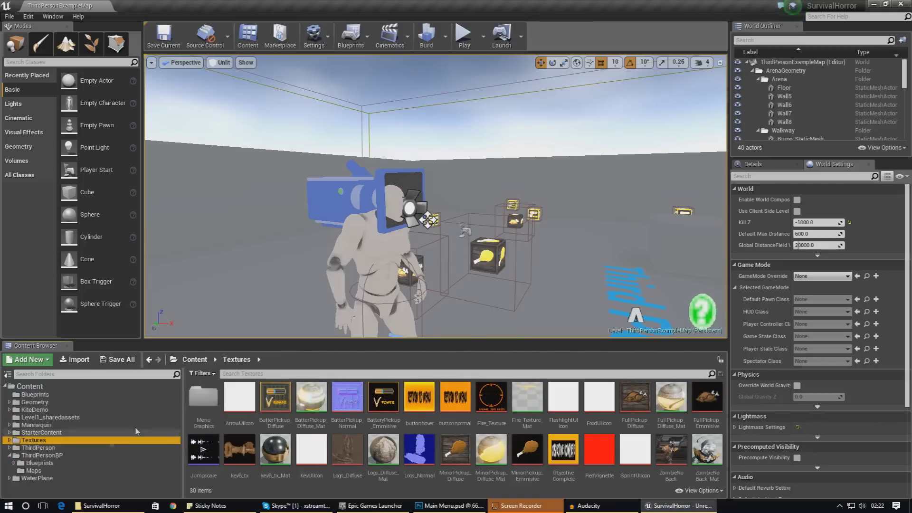
double_click(203, 398)
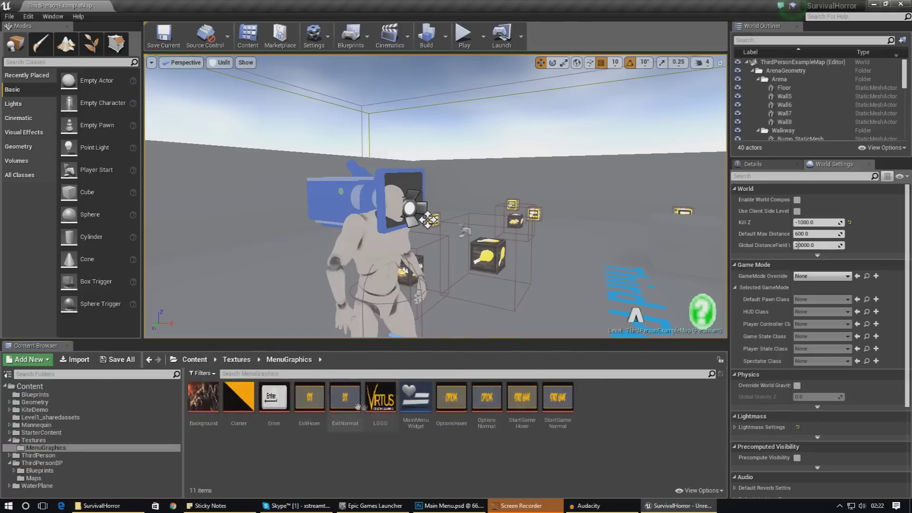
left_click(402, 404)
double_click(432, 430)
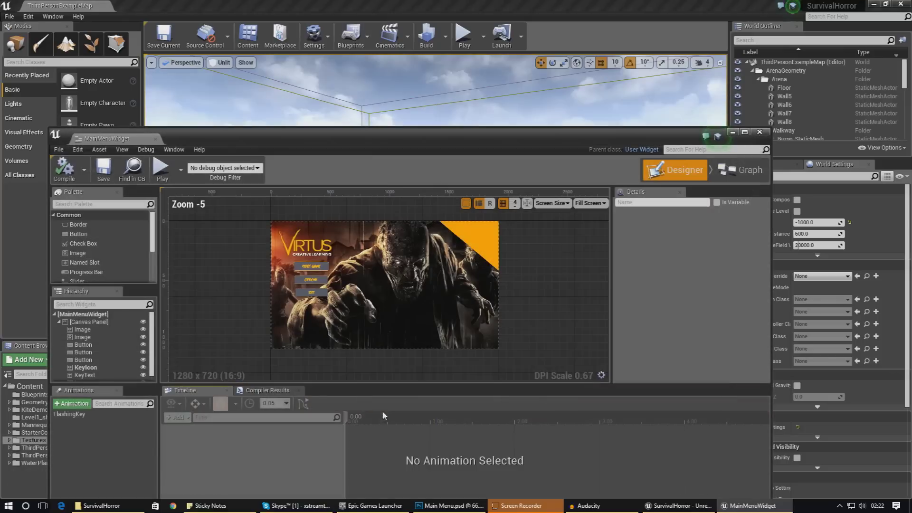
double_click(314, 139)
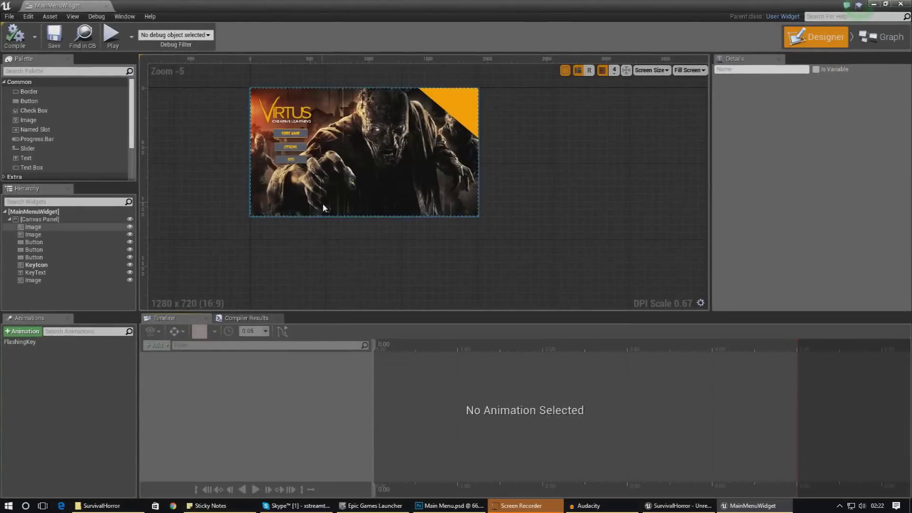
scroll(350, 170, "up", 2)
right_click_drag(329, 158, 363, 178)
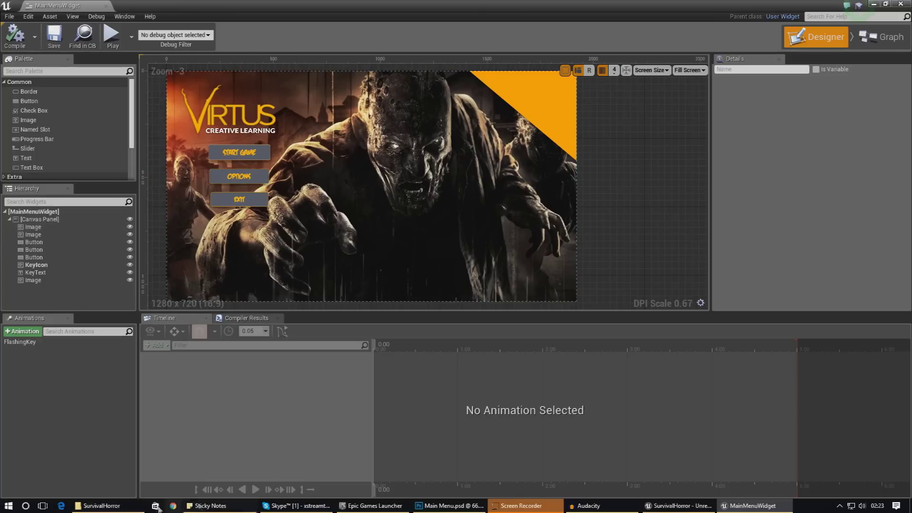
Switch to File Explorer and open the MenuGraphics folder inside the SurvivalHorror folder.
left_click(112, 501)
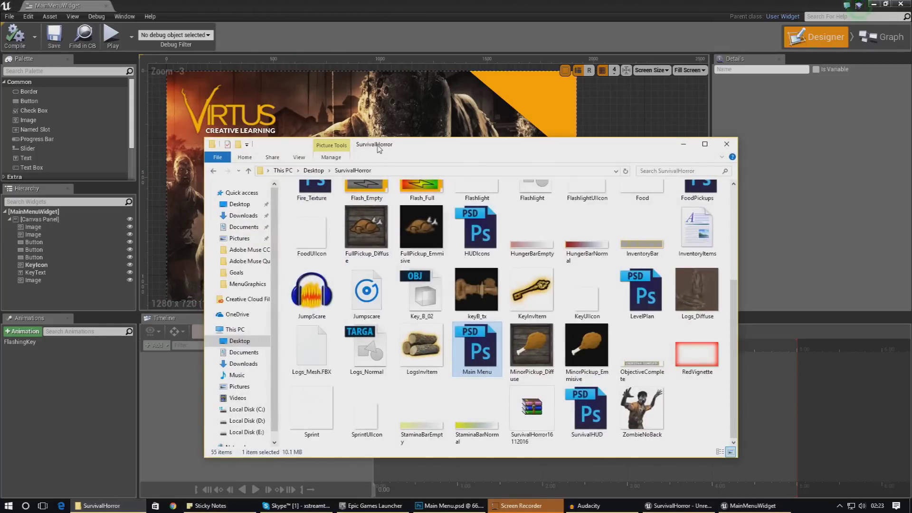
double_click(378, 145)
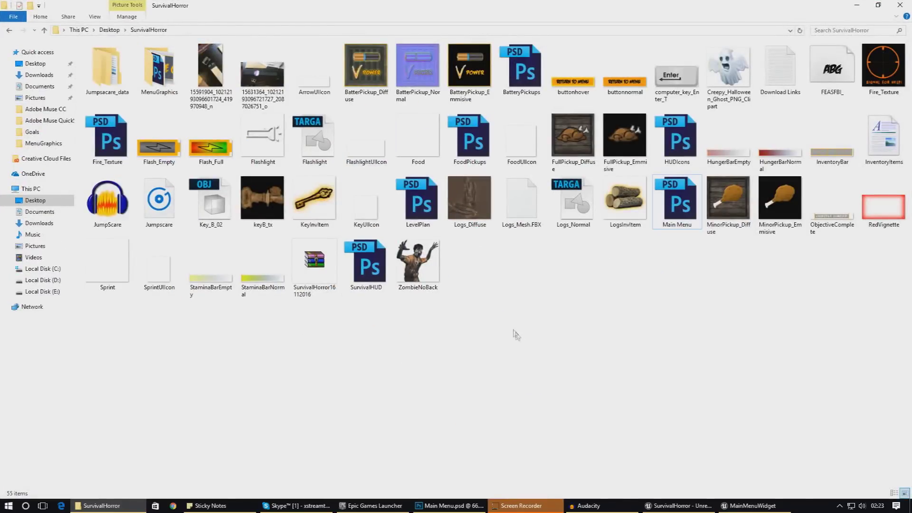
left_click(174, 72)
double_click(173, 72)
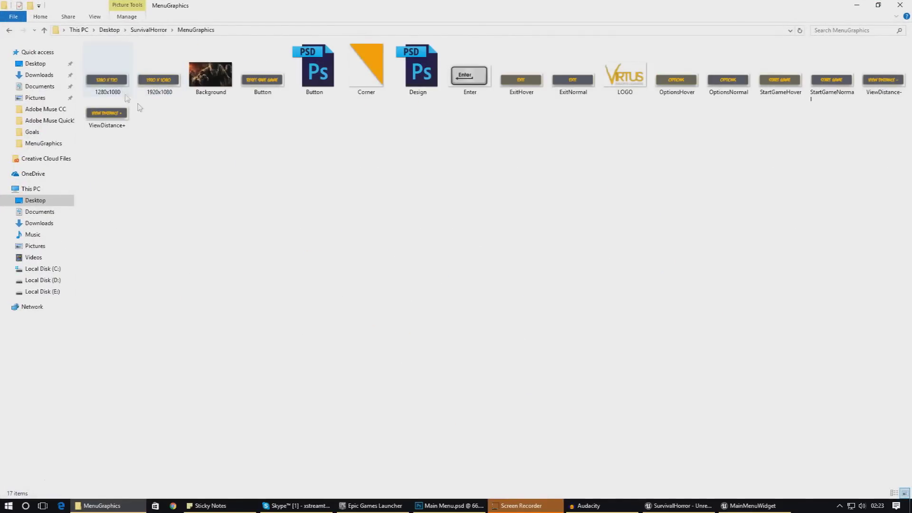
Import the 1280x1080, 1920x1080, Button, ViewDistance- and ViewDistance+ images into the Unreal project's Textures/MenuGraphics folder.
left_click(114, 75)
left_click(114, 118, "ctrl")
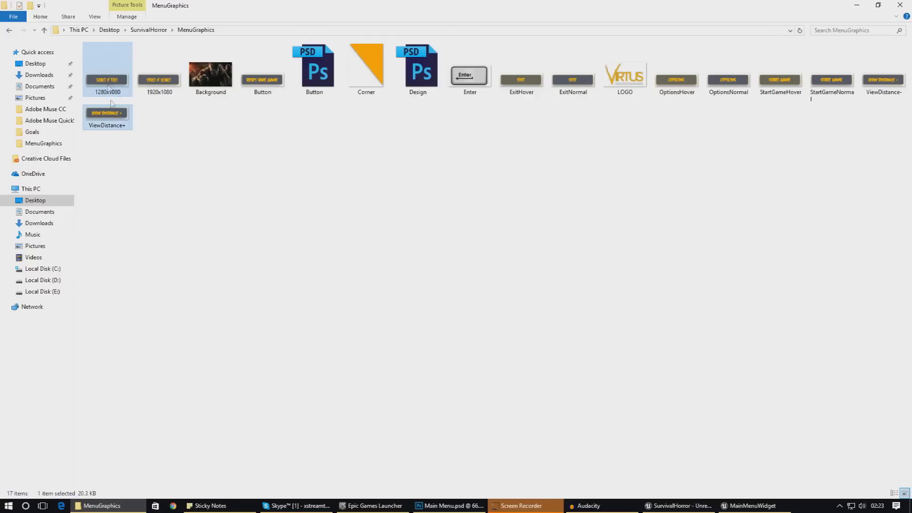
left_click(155, 87, "ctrl")
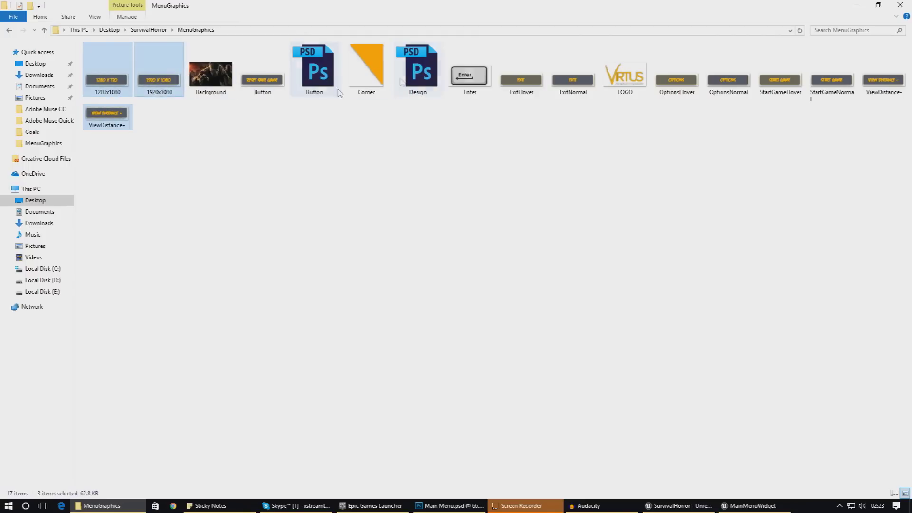
left_click(269, 92, "ctrl")
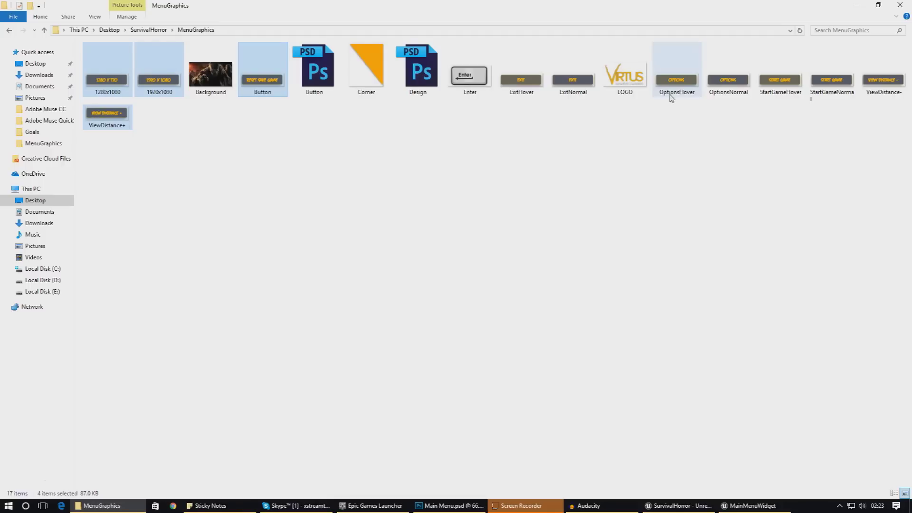
left_click(900, 94, "ctrl")
key("super+Down")
key("alt+Tab")
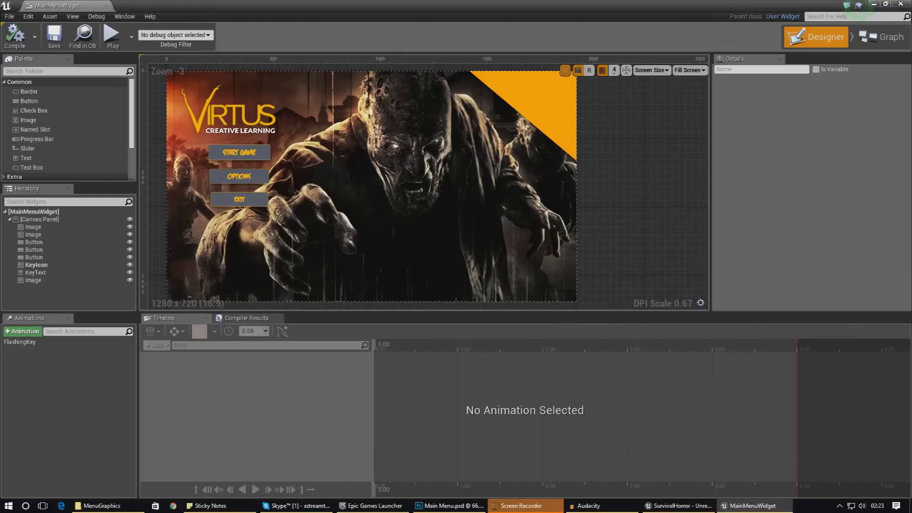
left_click(884, 6)
left_click(714, 136)
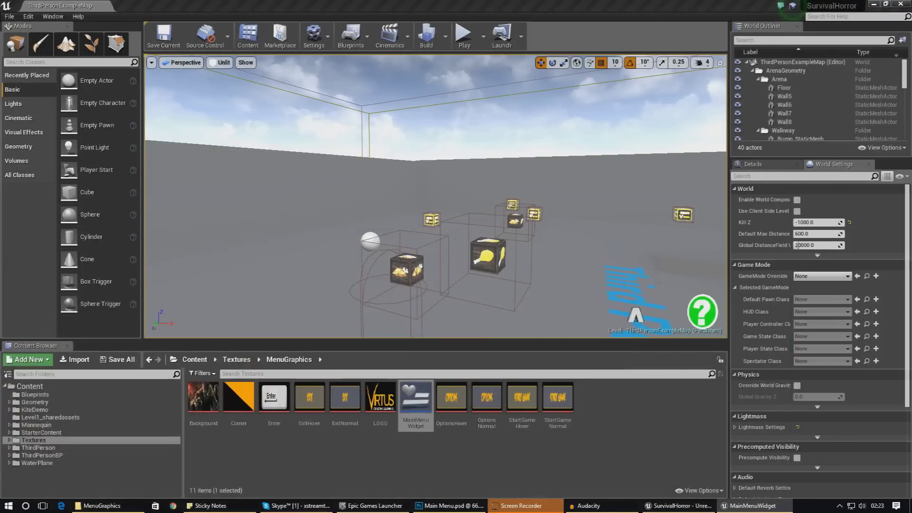
left_click(102, 506)
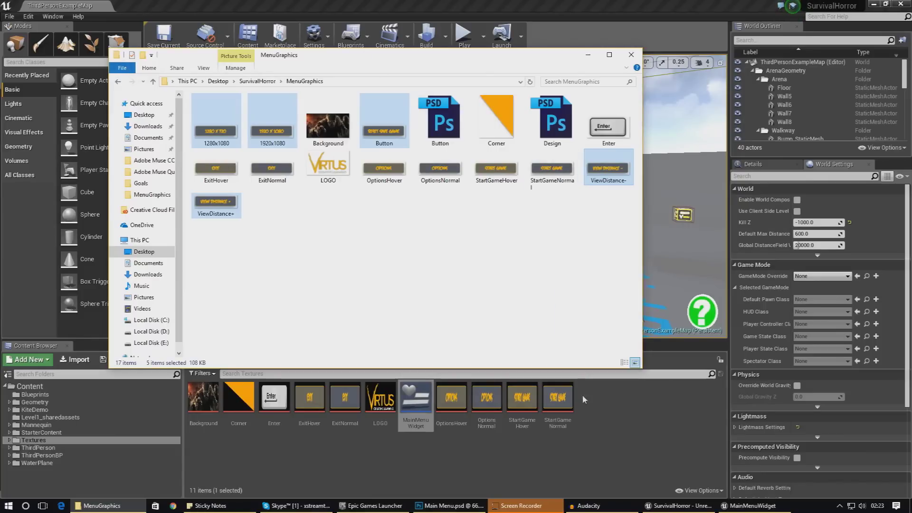
left_click(610, 412)
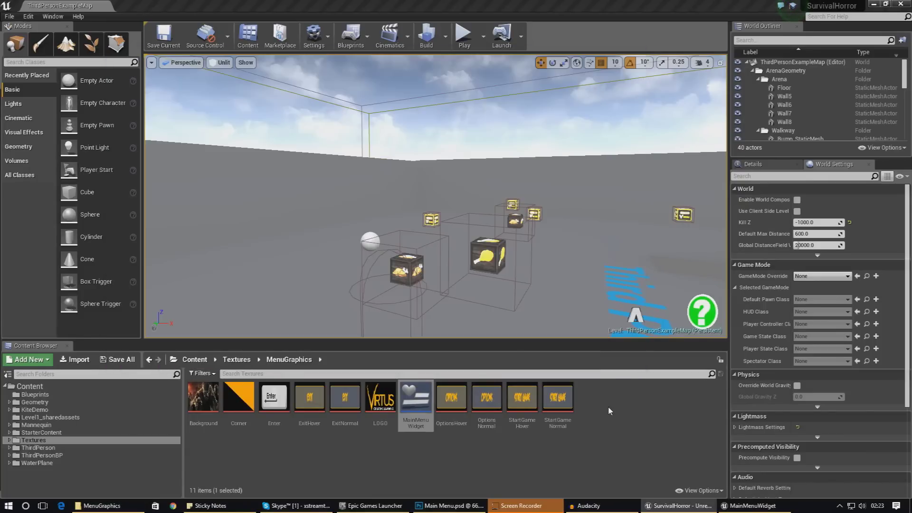
In MainMenuWidget, place two buttons side by side next to Start Game, sized about 236 by 77 and 245 by 80.
left_click(756, 505)
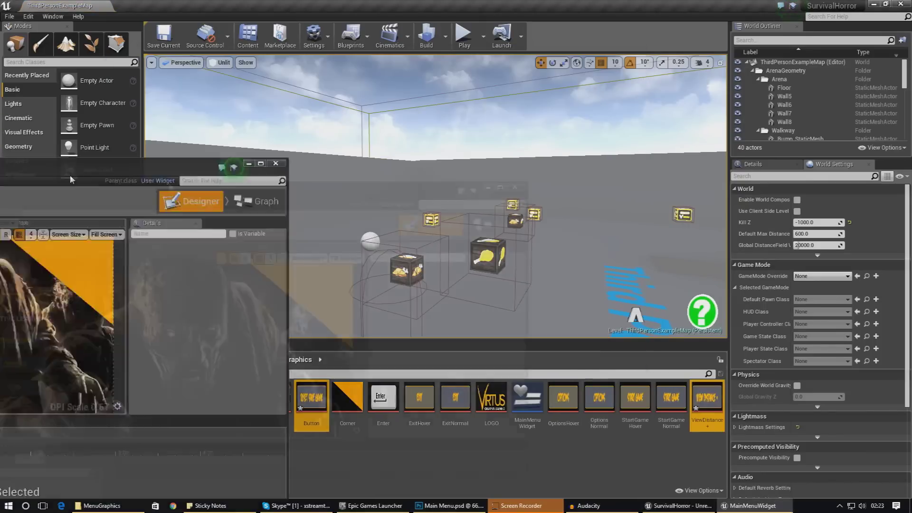
scroll(299, 153, "up", 4)
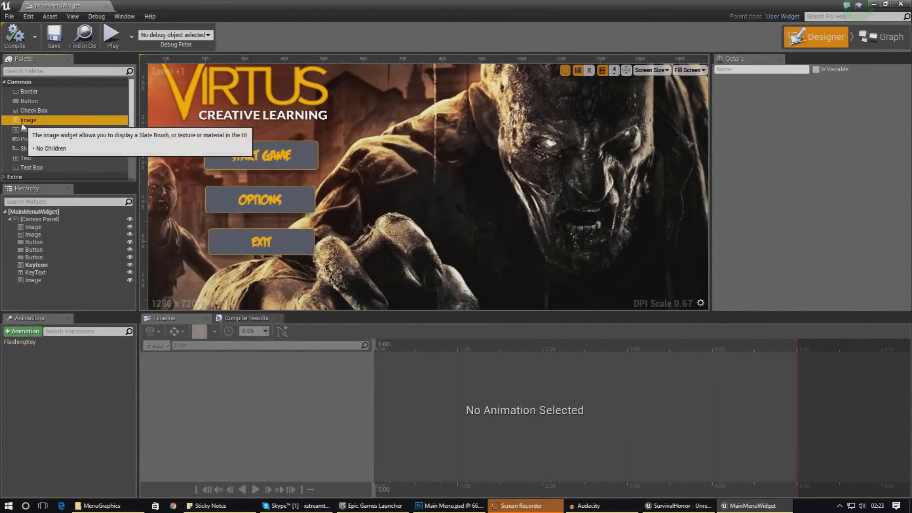
left_click_drag(36, 101, 354, 158)
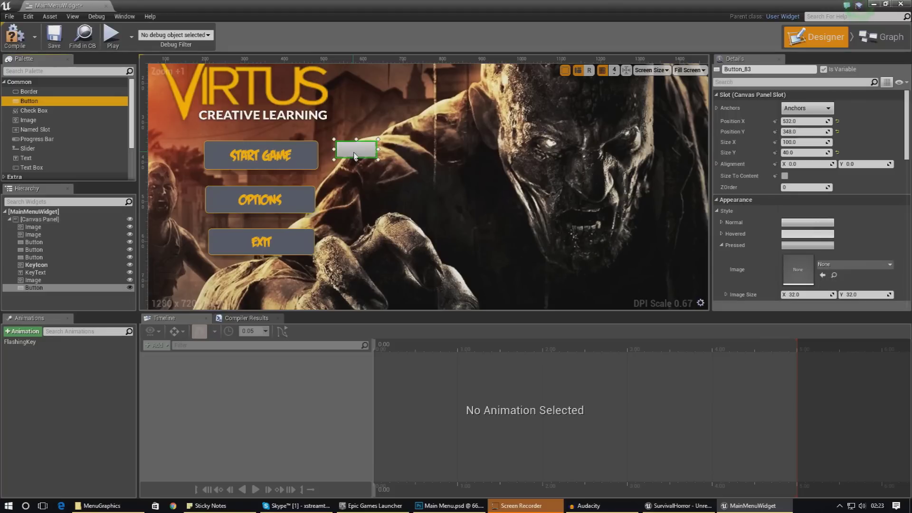
left_click_drag(379, 160, 432, 175)
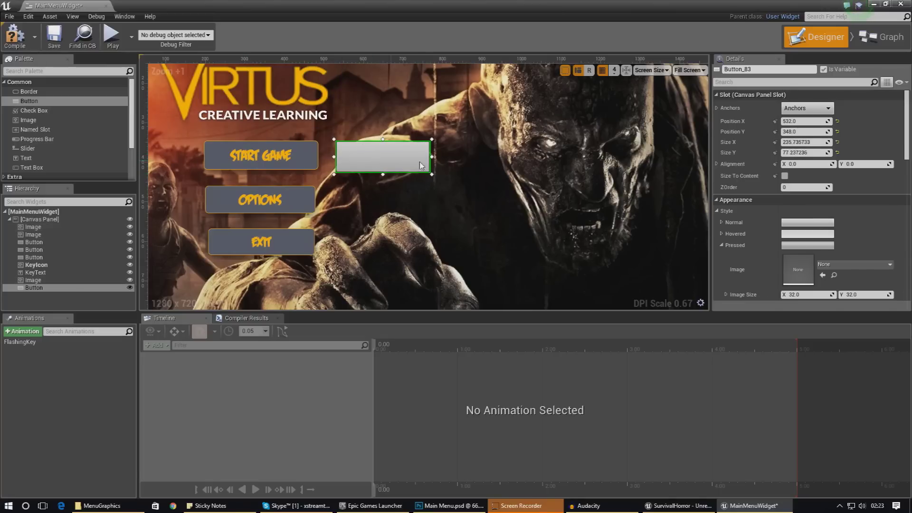
left_click_drag(30, 101, 439, 141)
left_click_drag(484, 160, 543, 176)
Add four more buttons: two beside Options, one beside Exit and one below it, sized similarly to the first row.
left_click_drag(38, 104, 428, 217)
left_click_drag(44, 103, 539, 217)
left_click_drag(61, 104, 431, 255)
left_click_drag(29, 101, 427, 289)
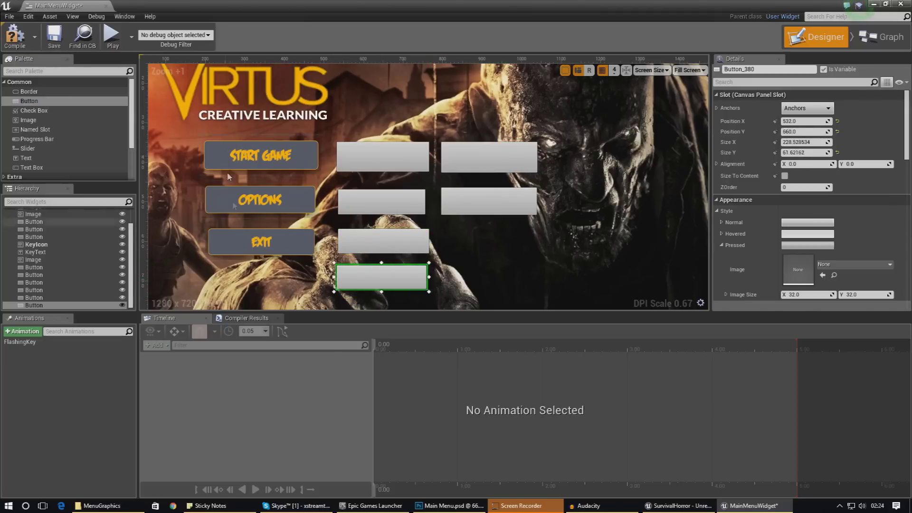
Resize the blank button directly beside Options to about 223 by 74.
left_click(378, 238)
left_click(382, 199)
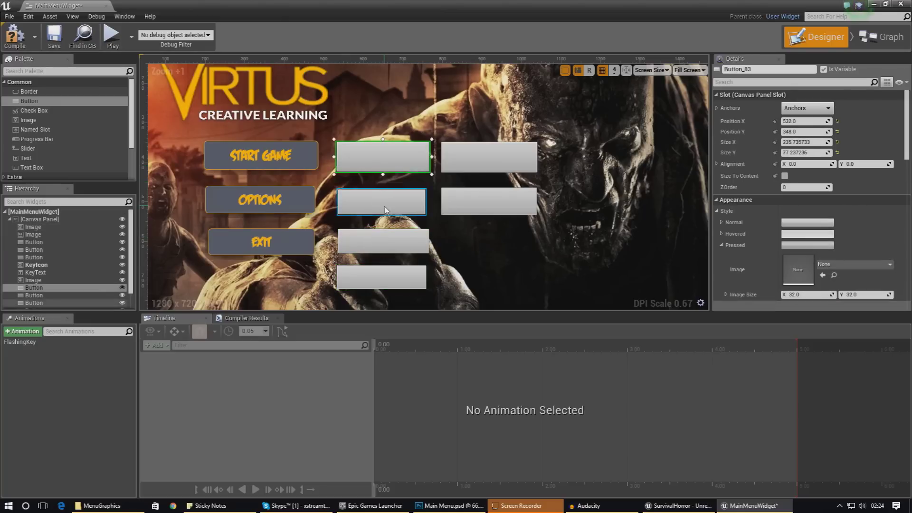
left_click_drag(393, 211, 429, 216)
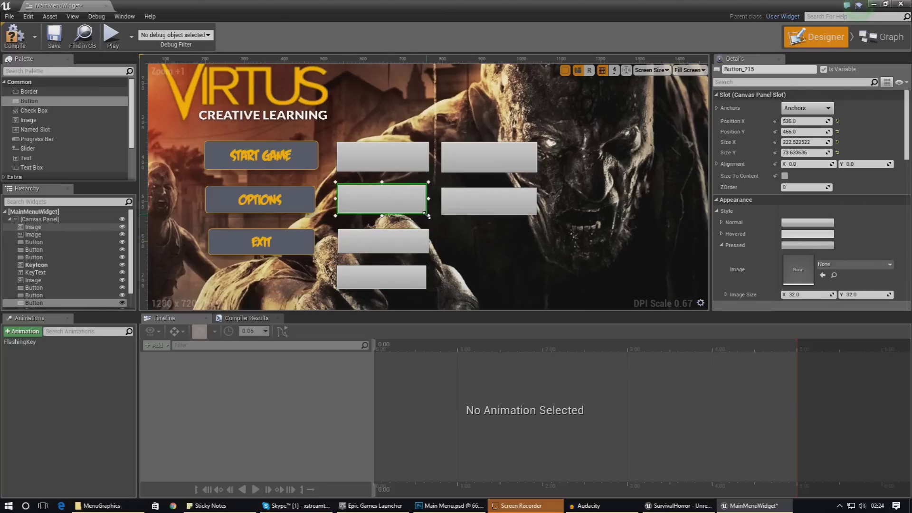
left_click(349, 160)
left_click(404, 240)
Set the Normal style image of the blank button directly beside Start Game to the 1920x1080 texture.
left_click(384, 170)
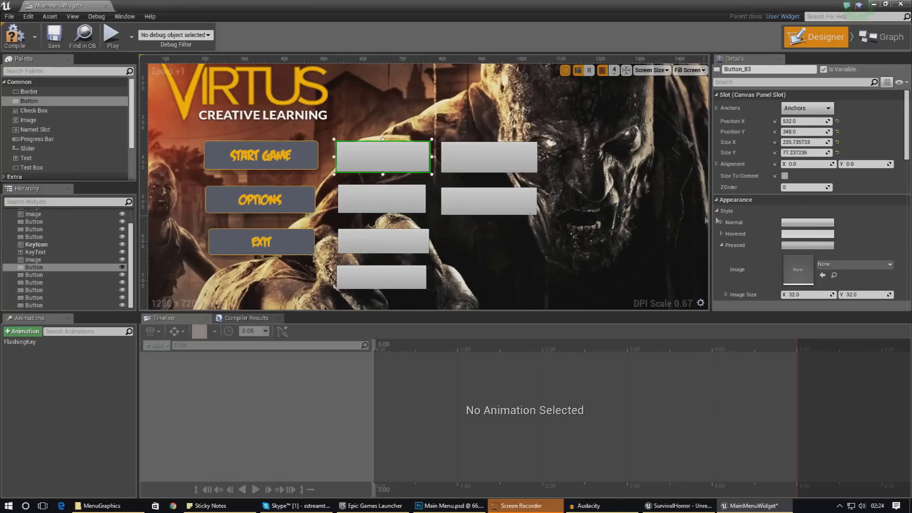
left_click(721, 245)
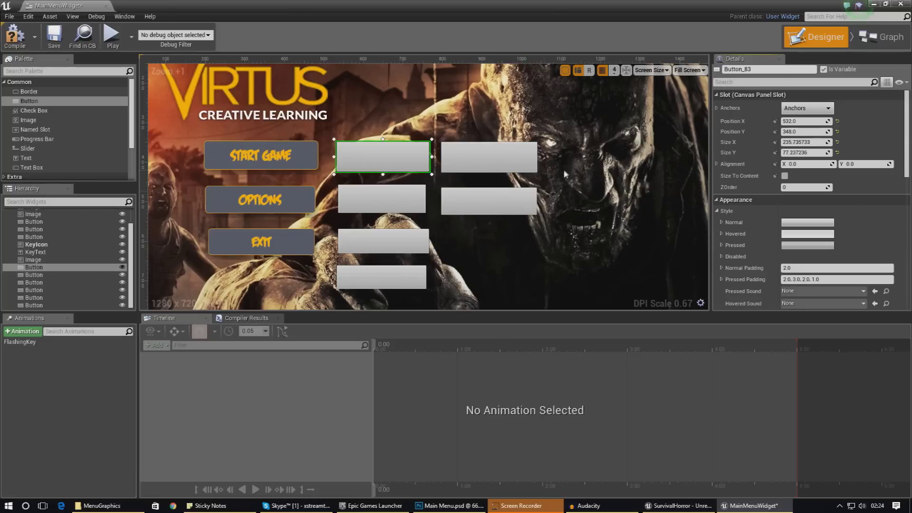
left_click(722, 223)
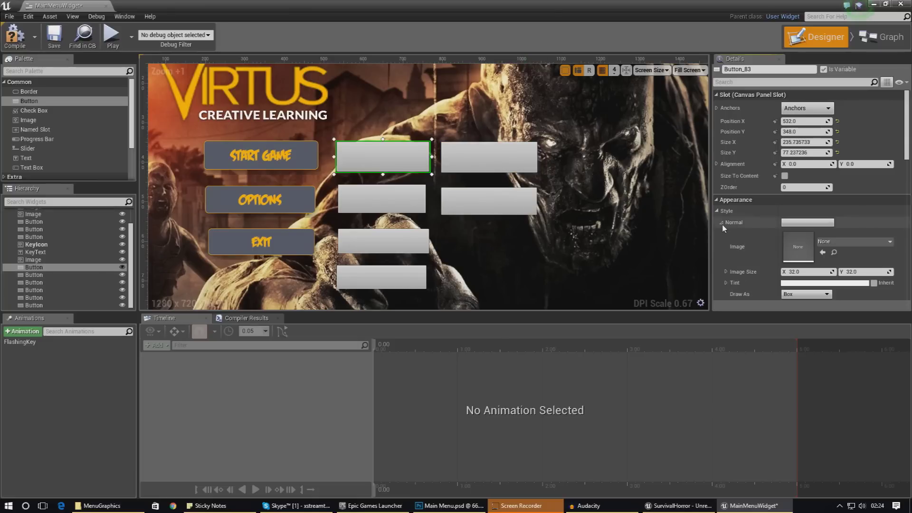
left_click(851, 242)
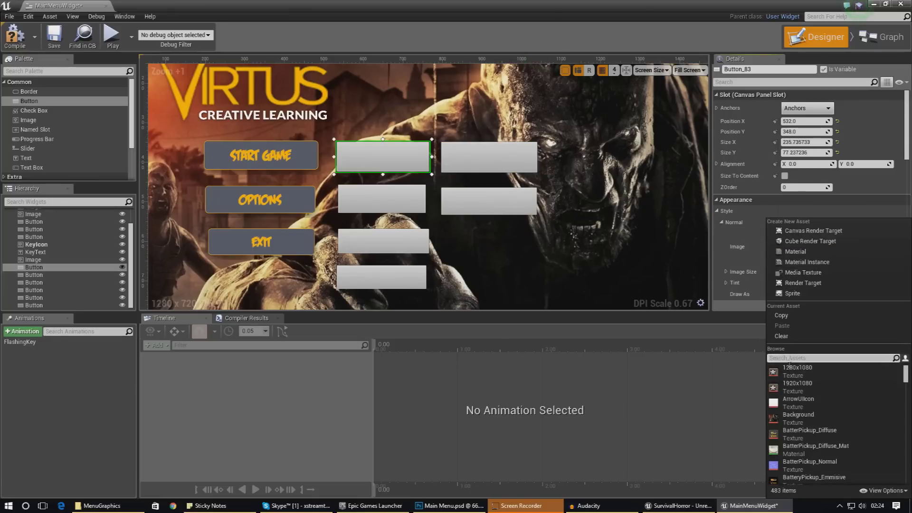
left_click(808, 386)
Set the Normal style image of the second blank button in the Start Game row to the 1280x1080 texture.
left_click(498, 168)
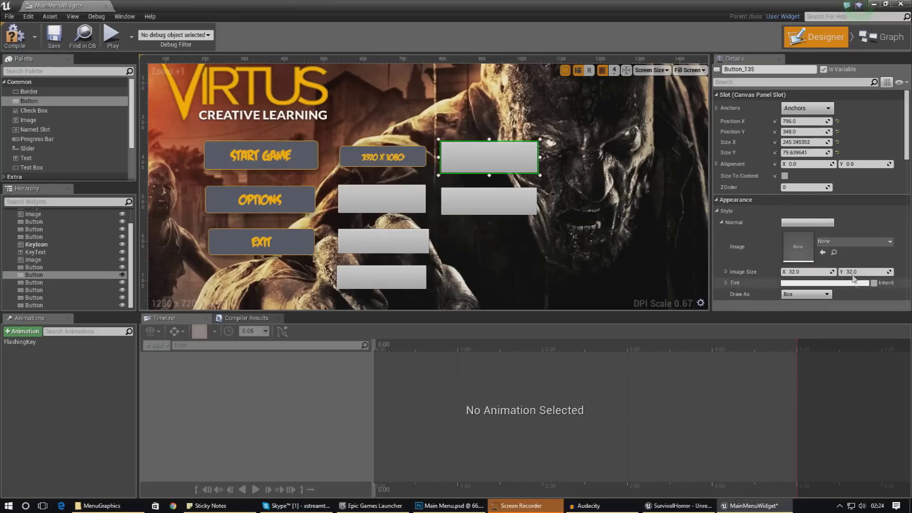
left_click(850, 242)
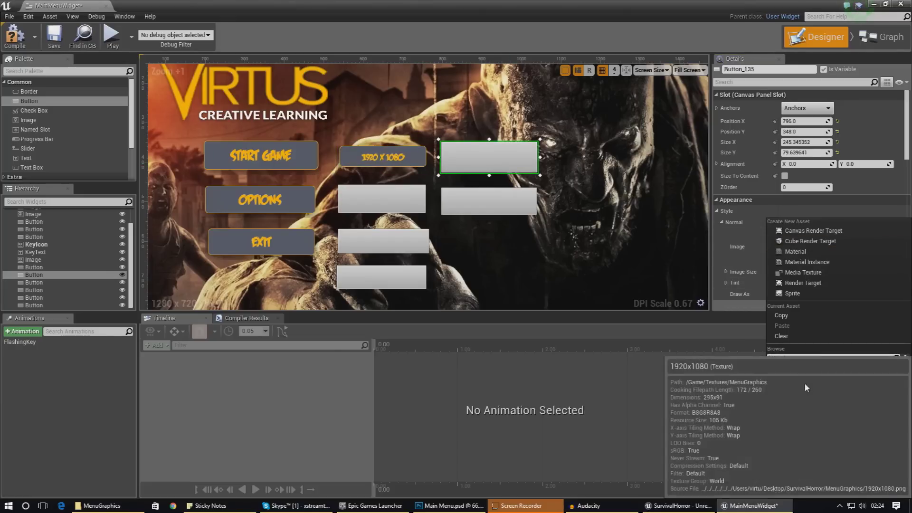
left_click(798, 370)
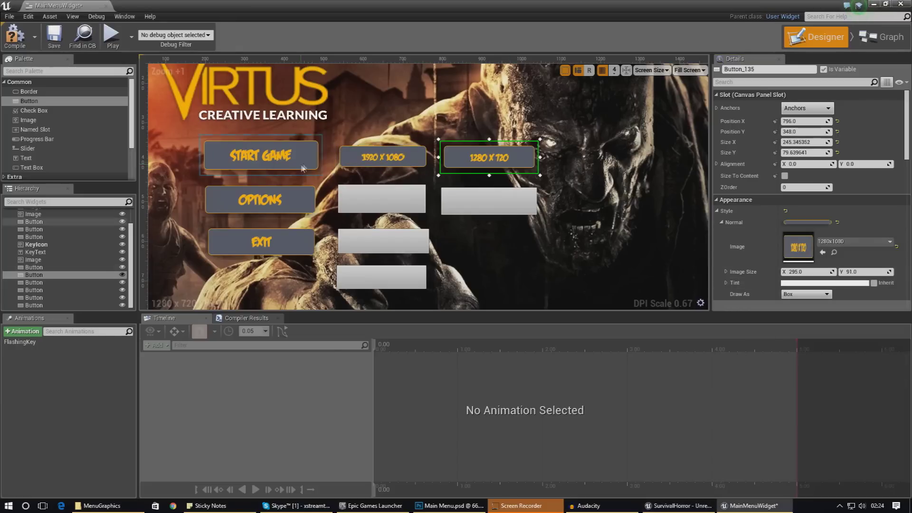
Set the Normal style image of the blank button directly beside Options to the ViewDistance+ texture.
left_click(409, 202)
left_click(855, 242)
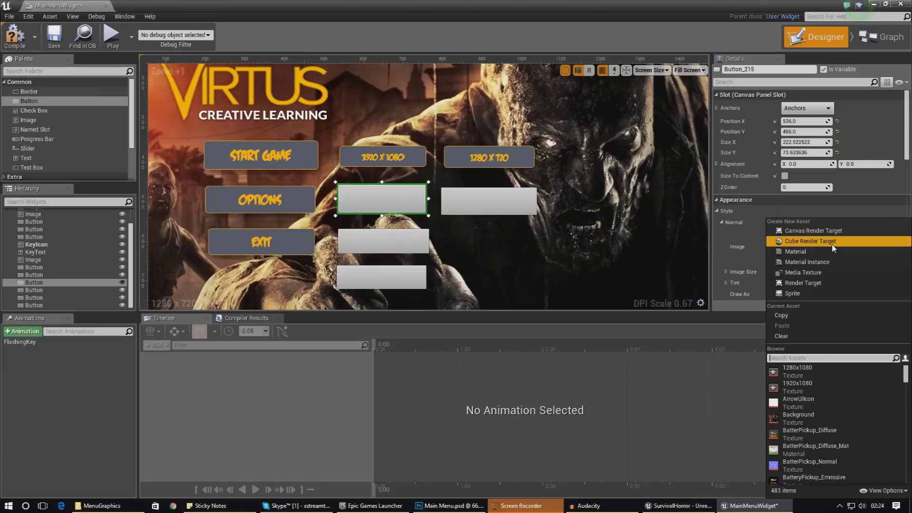
type("view")
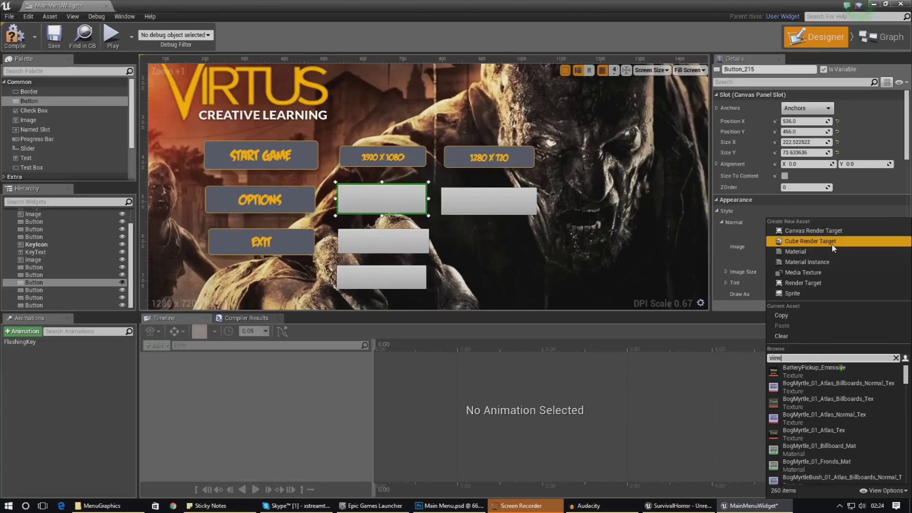
left_click(826, 375)
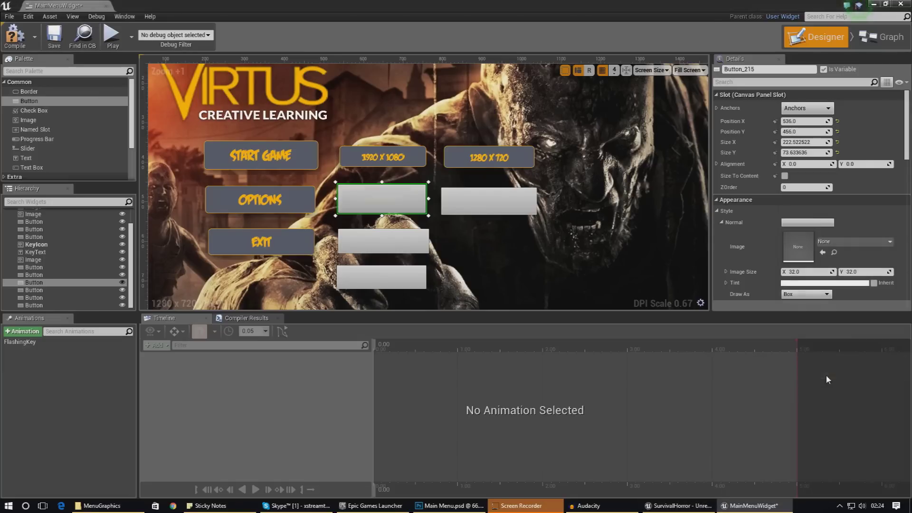
Set the Normal style image of the second blank button in the Options row to the ViewDistance- texture.
left_click(470, 198)
left_click(834, 242)
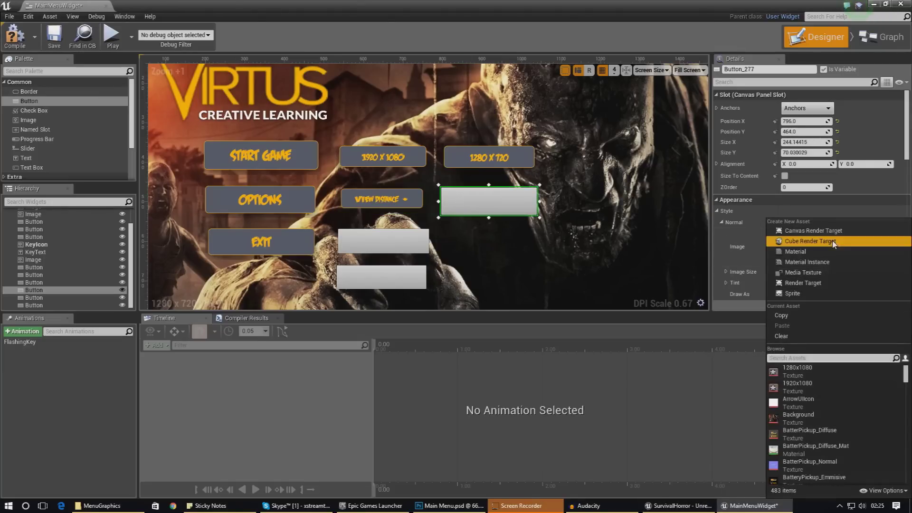
type("view")
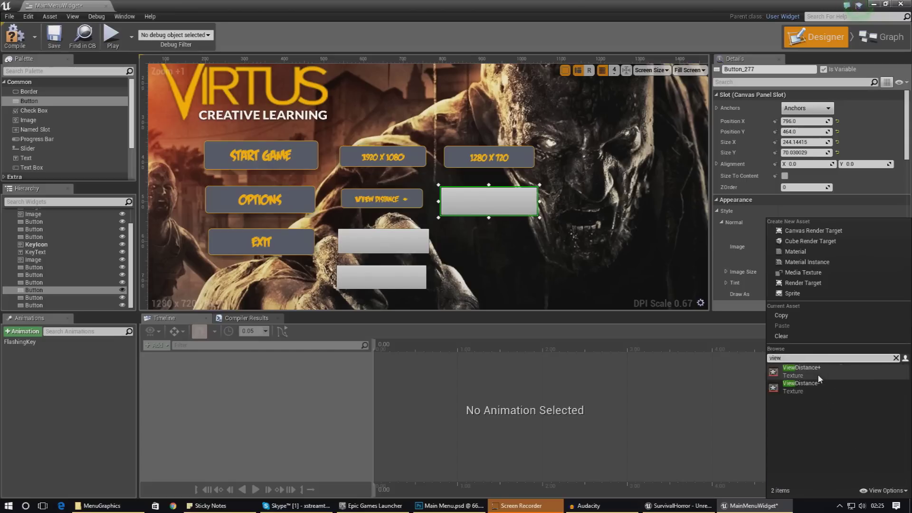
left_click(823, 382)
Select the blank button beside Exit and search the textures for its Normal style image with "reset".
left_click(399, 239)
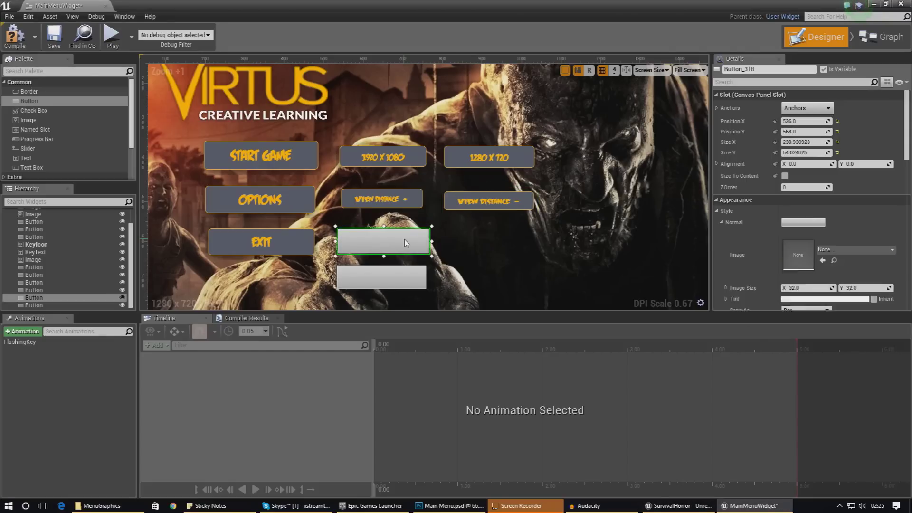
left_click(843, 243)
type("re")
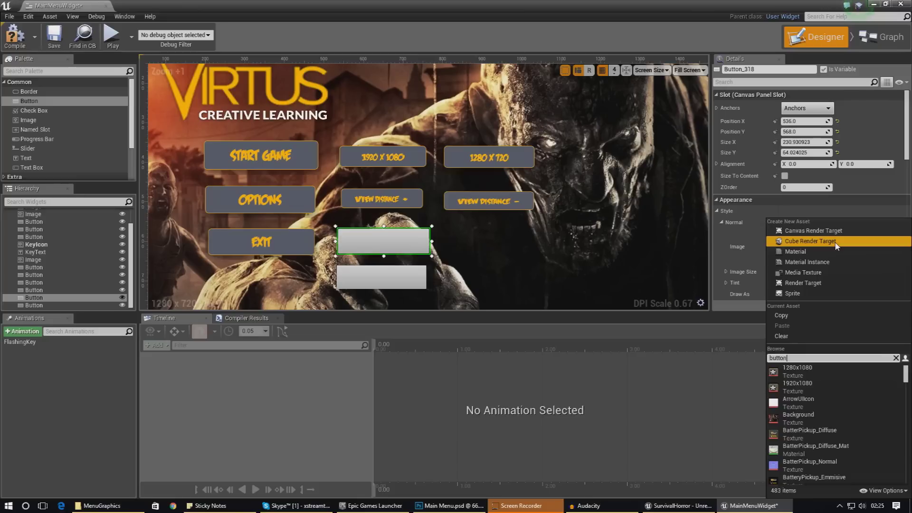
type("se")
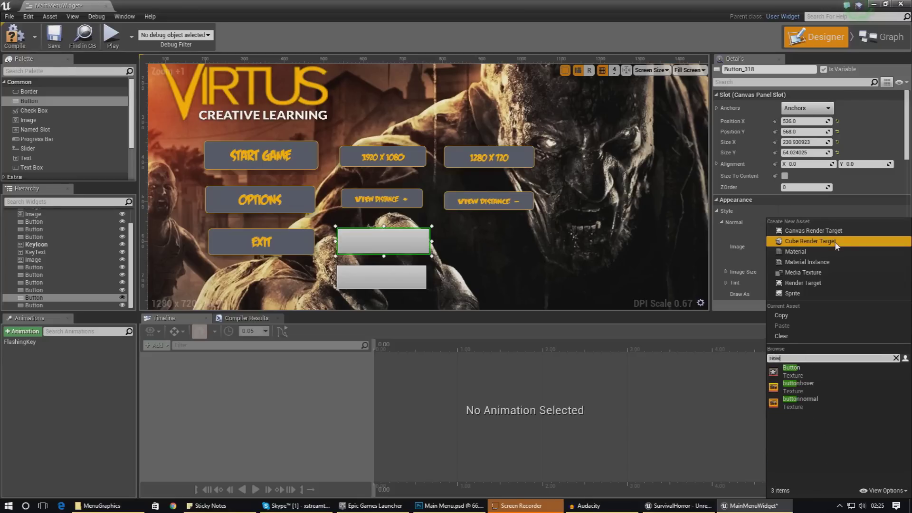
type("t")
key("BackSpace")
key("BackSpace")
key("BackSpace")
key("BackSpace")
key("BackSpace")
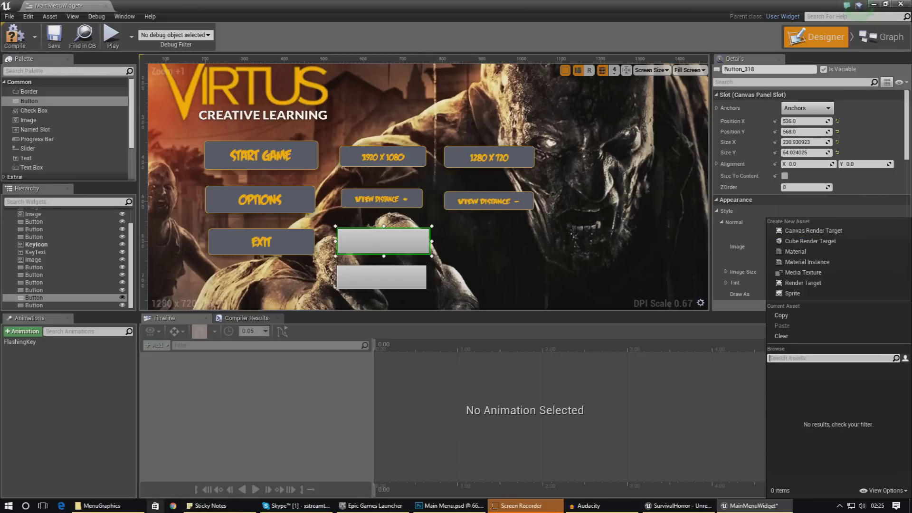
Look up the file name of the Reset Save Game graphic in the MenuGraphics folder.
left_click(97, 506)
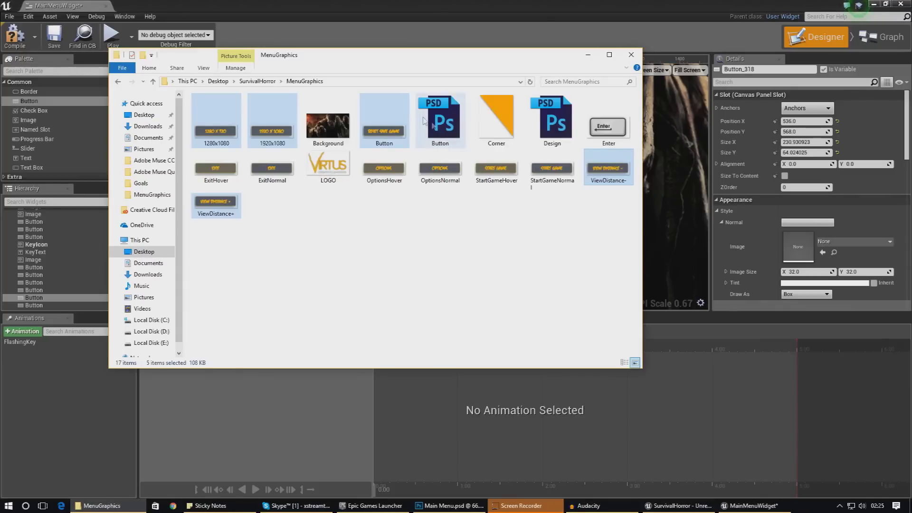
left_click(296, 205)
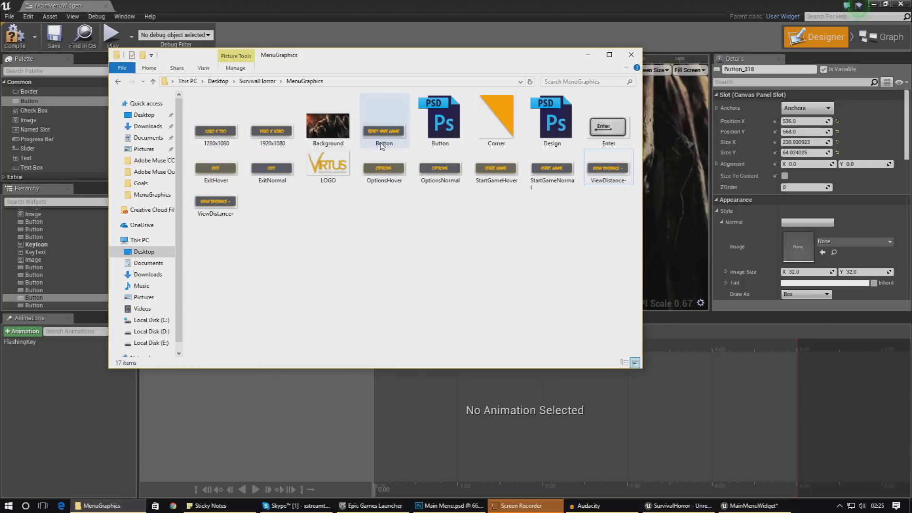
left_click(589, 56)
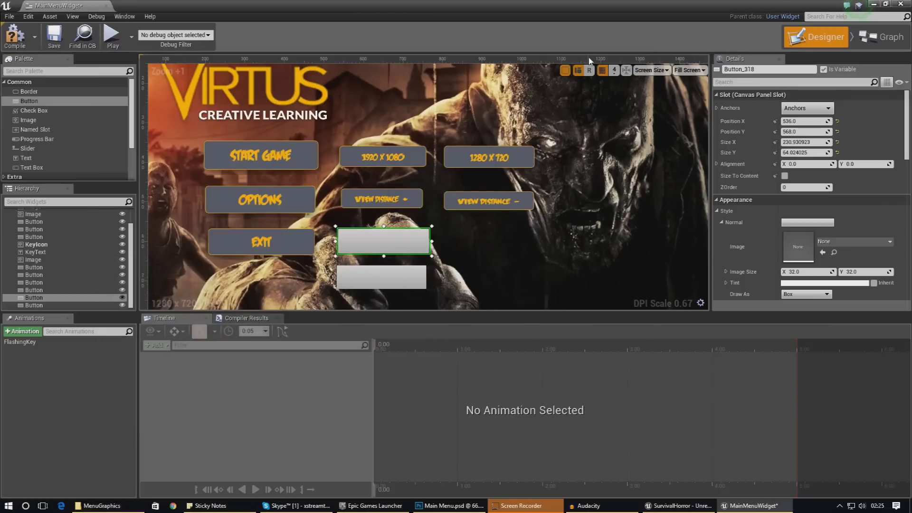
Set the Normal style image of the blank button beside Exit to the texture named Button.
left_click(835, 242)
type("button")
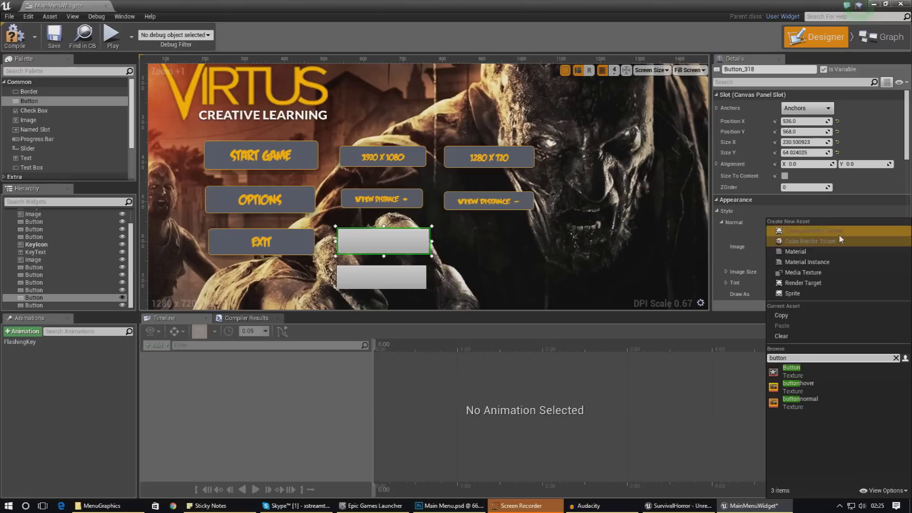
left_click(803, 370)
Check the MenuGraphics folder for a suitable graphic and set the lowest blank button's Normal style image to the ExitNormal texture.
left_click(368, 278)
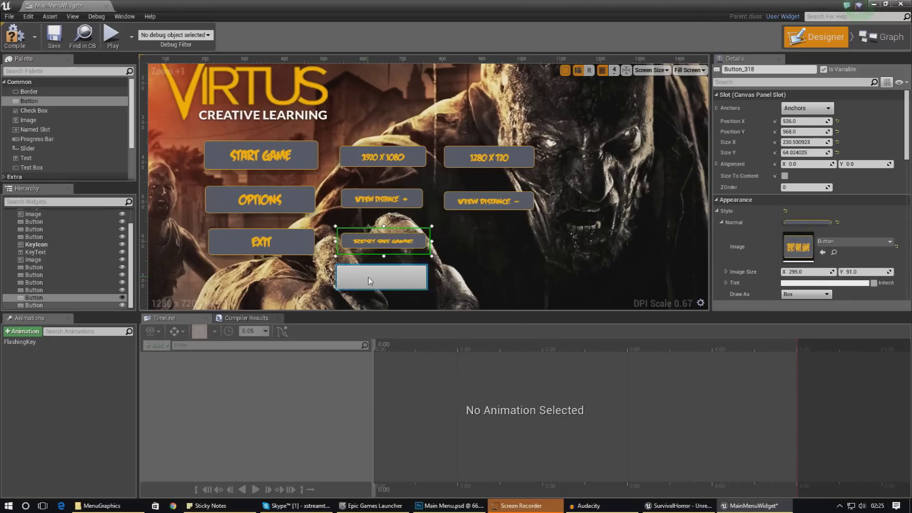
left_click(124, 505)
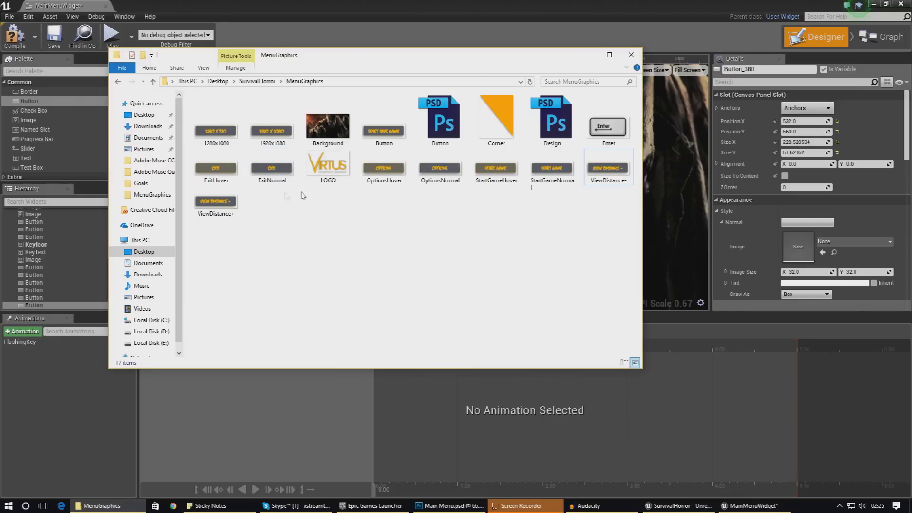
left_click(557, 176)
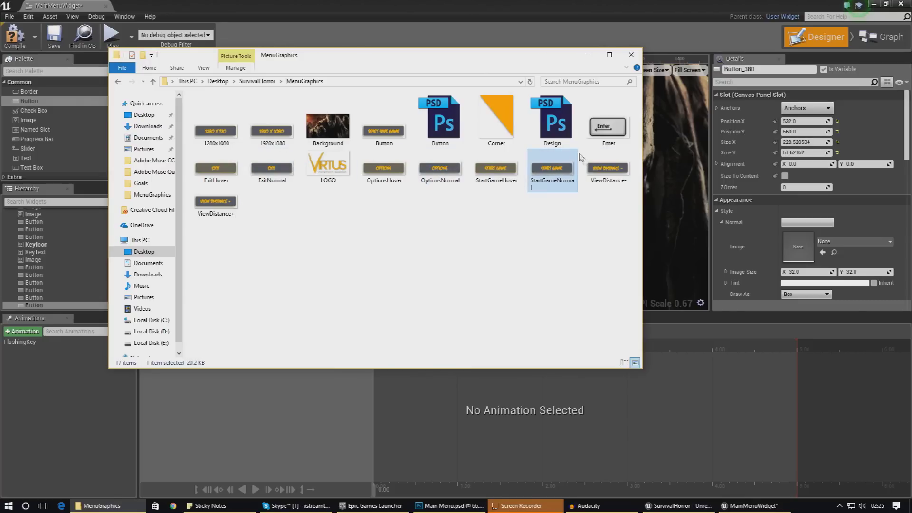
left_click(585, 57)
left_click(843, 242)
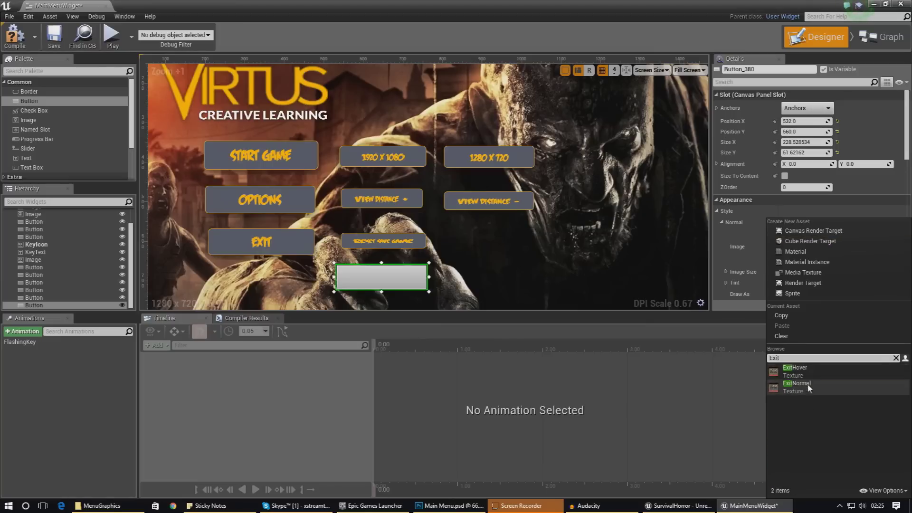
left_click(808, 386)
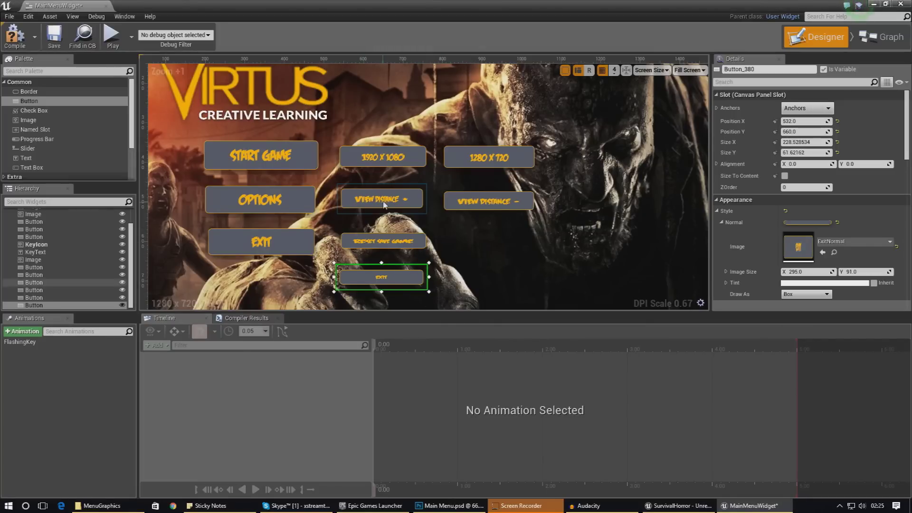
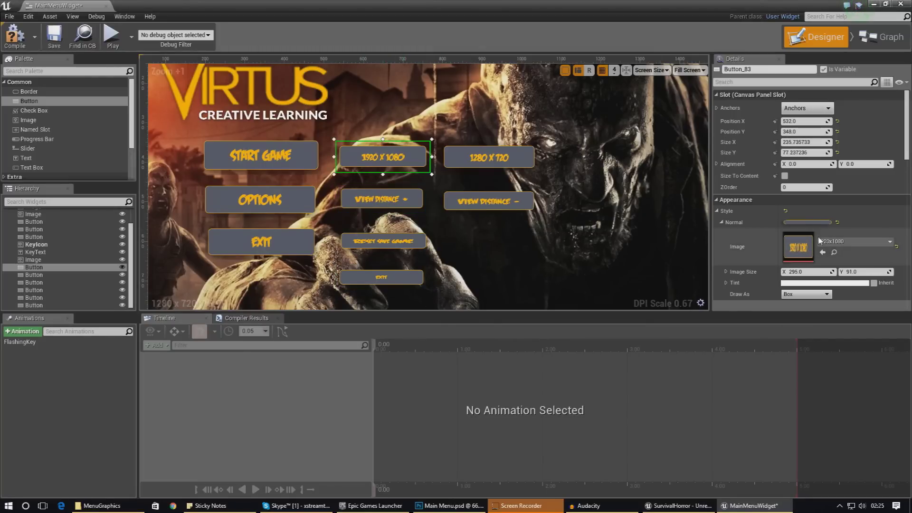
Set the Normal style margin to 0 on both resolution buttons and both View Distance buttons.
left_click(810, 275)
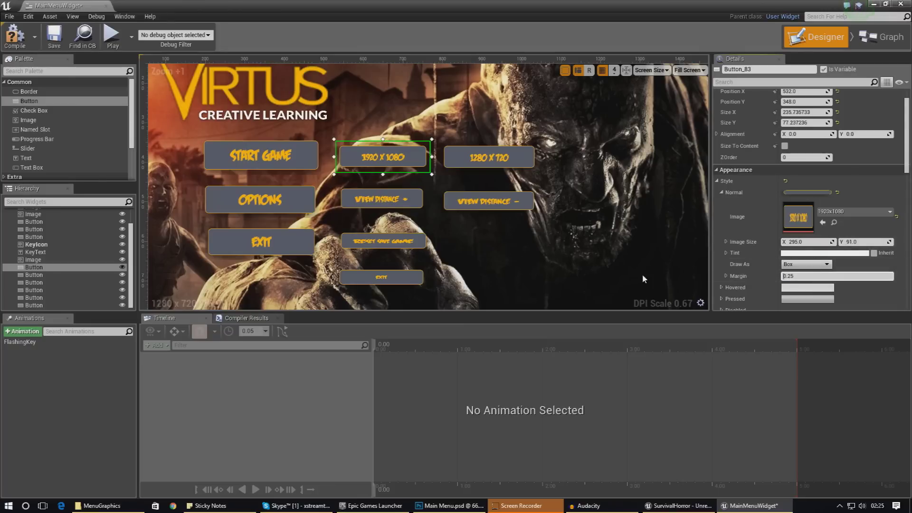
left_click(489, 157)
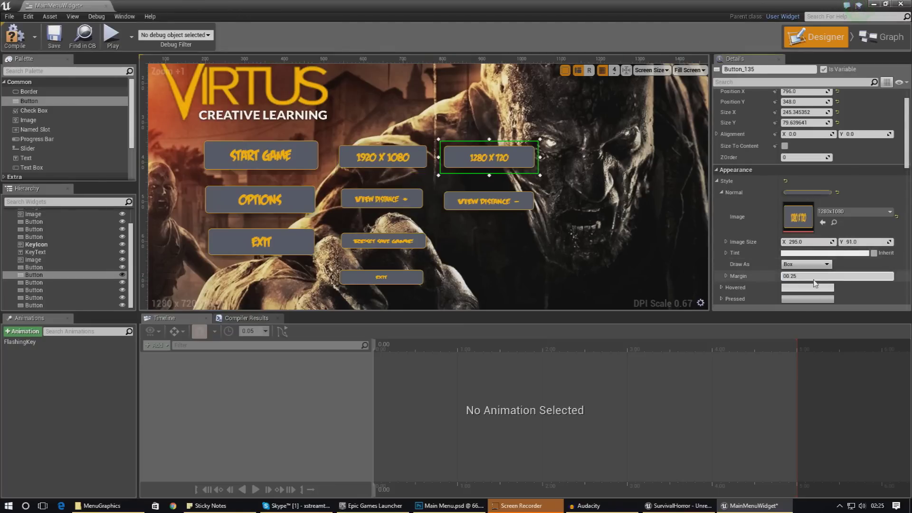
left_click(489, 201)
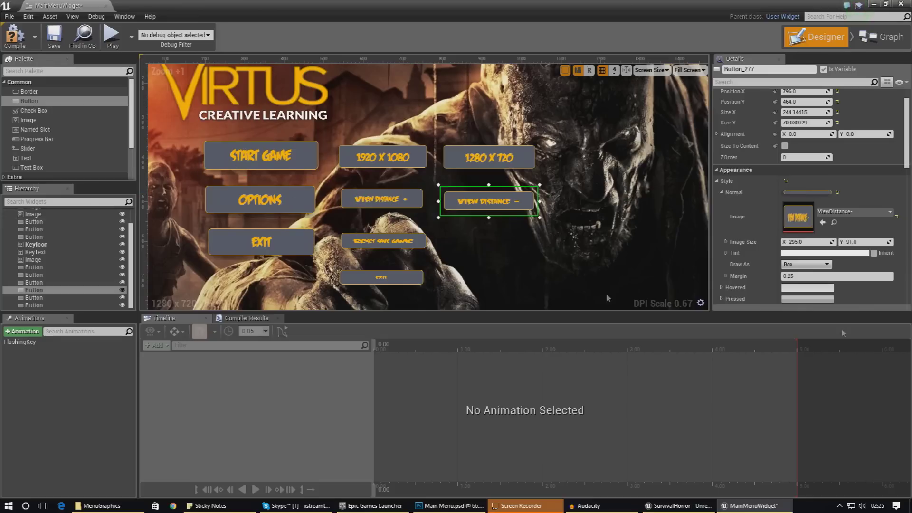
left_click(808, 276)
type("0")
left_click(382, 199)
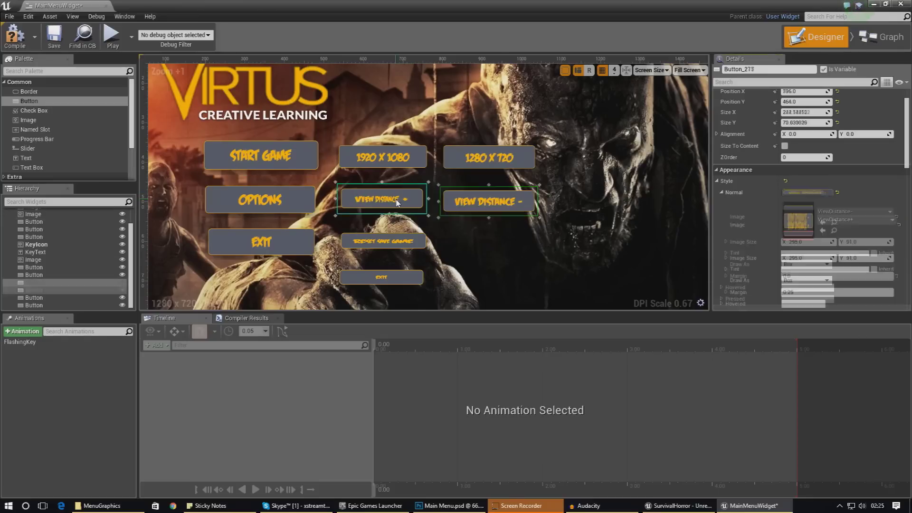
left_click(805, 276)
Set the Normal style margin to 0 on the Reset Save Game button and the Exit button below it.
left_click(384, 241)
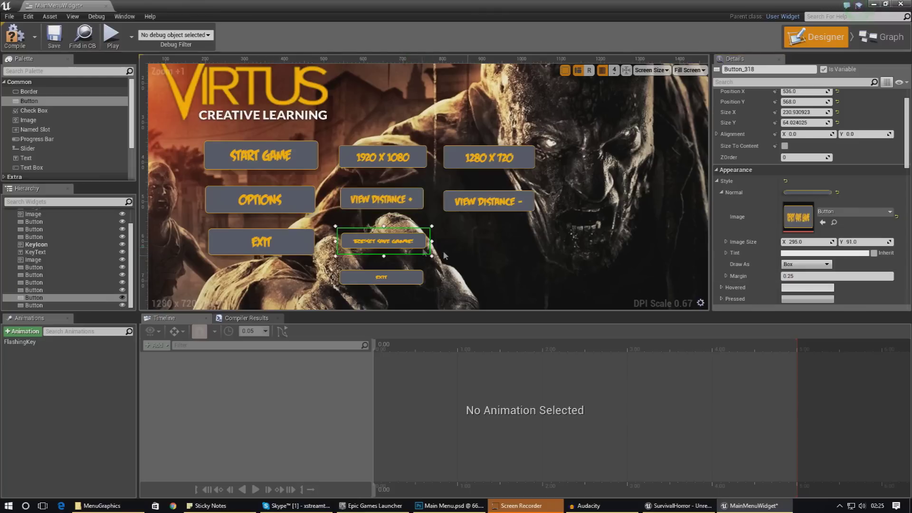
left_click(810, 276)
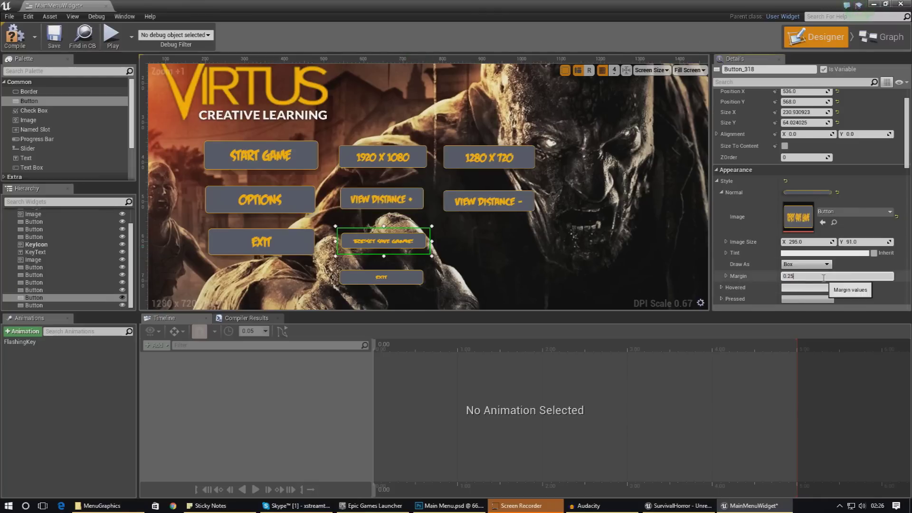
key("Return")
left_click(382, 277)
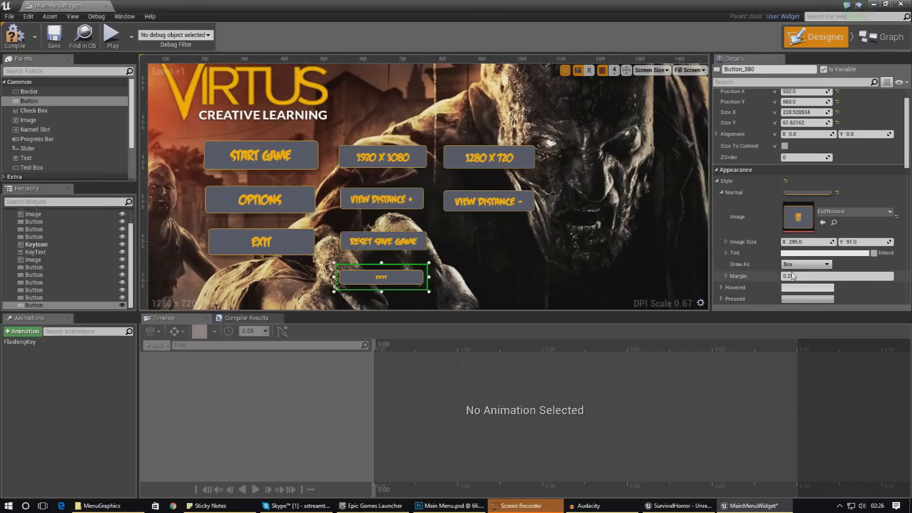
left_click(806, 276)
type("0")
key("Return")
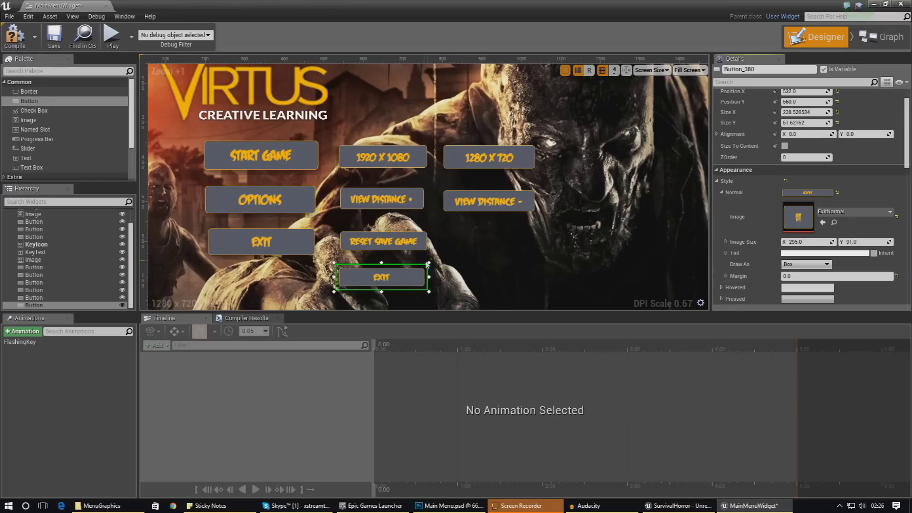
Copy the Start Game button's Size X of 306.873535 to the Options button and the Exit button beneath it.
left_click(286, 235)
left_click(300, 166)
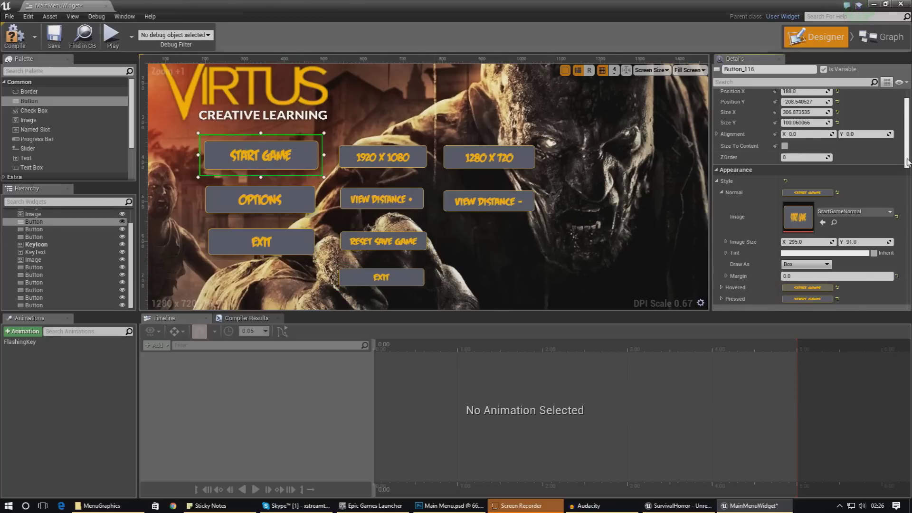
scroll(908, 163, "up", 2)
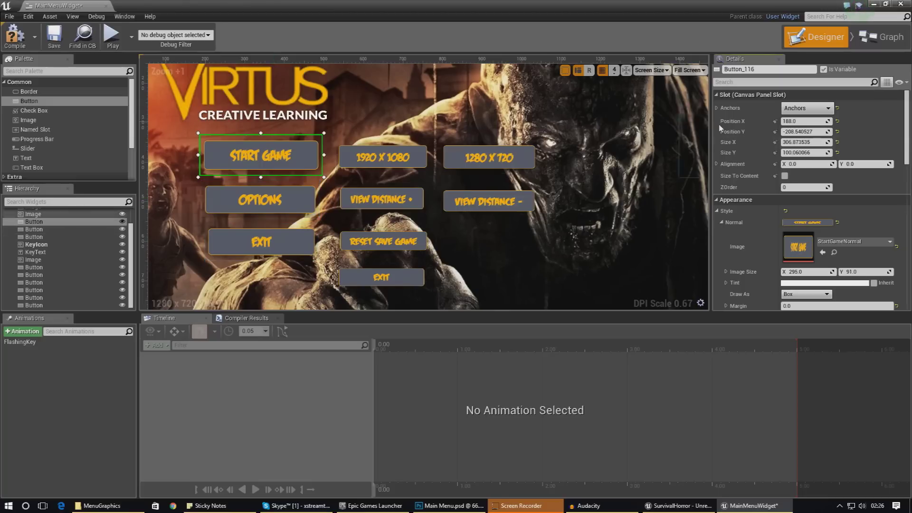
left_click(803, 142)
key("ctrl+c")
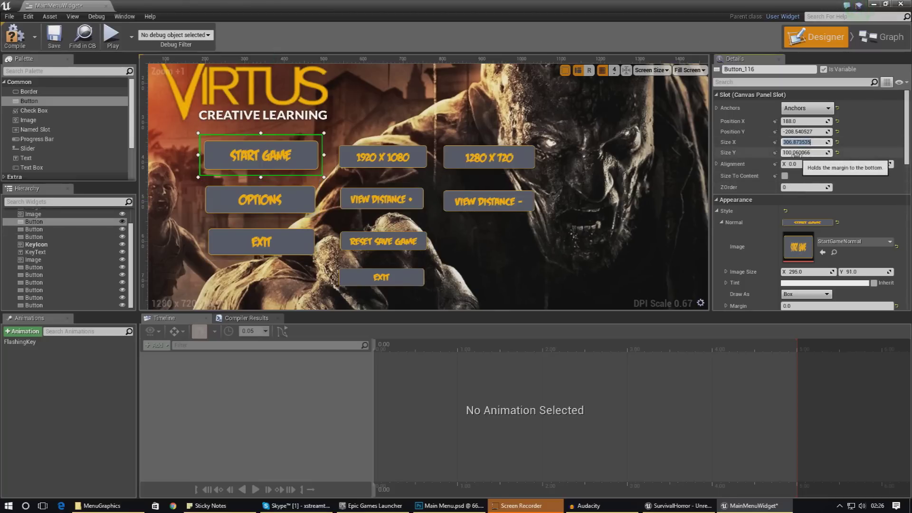
left_click(291, 196)
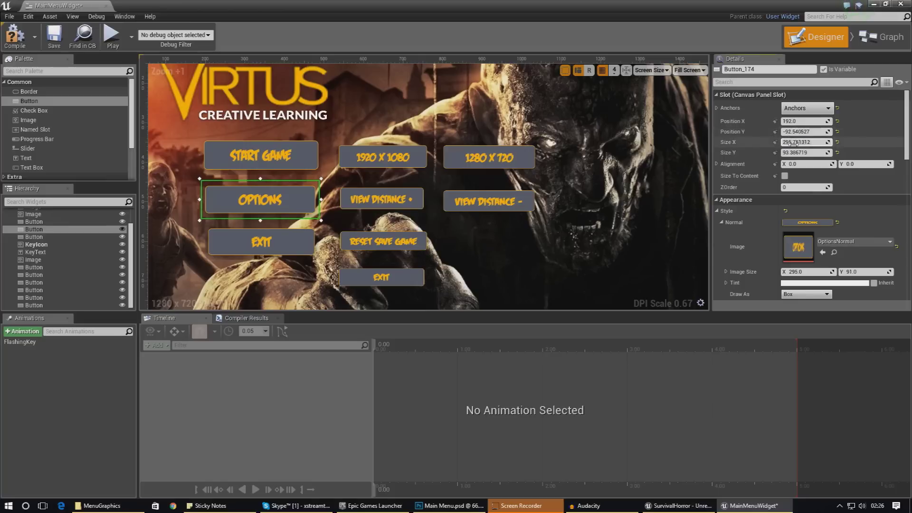
left_click(281, 232)
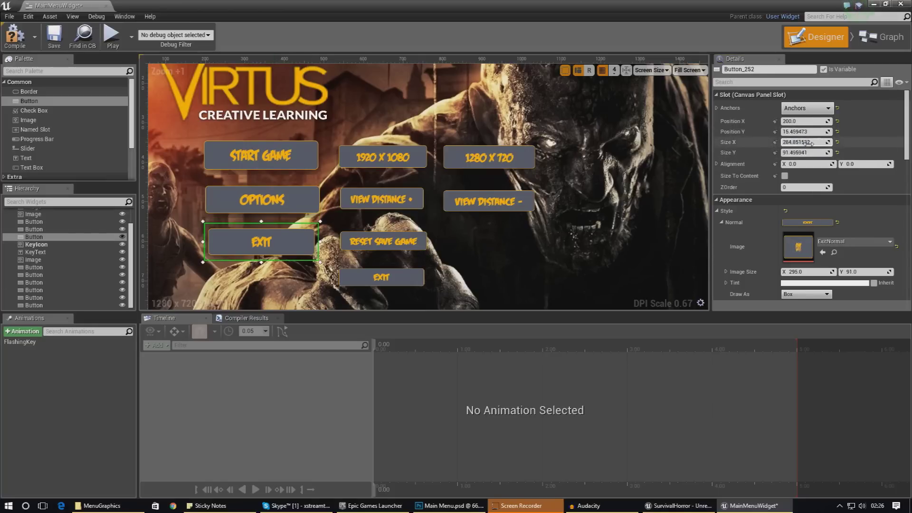
Set Size X to 306.873535 on the 1920 x 1080, View Distance +, Reset Save Game and second-column Exit buttons.
left_click(405, 167)
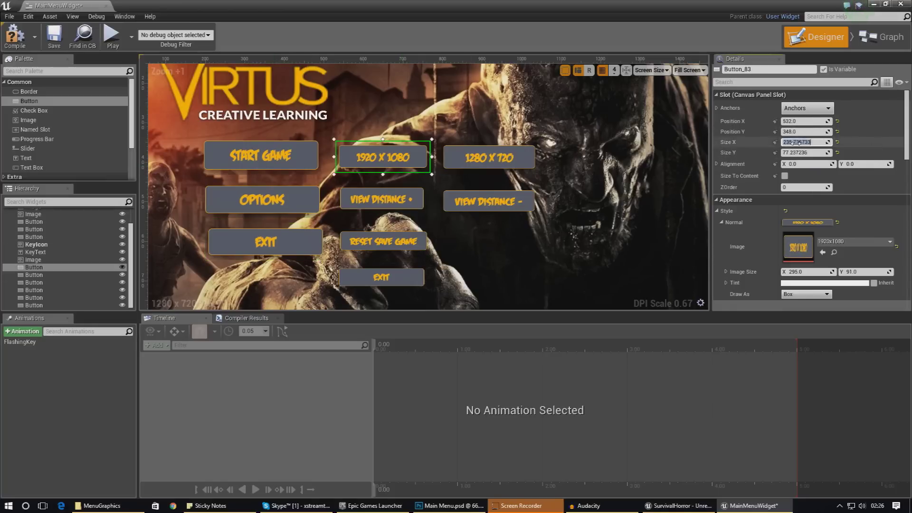
left_click(391, 209)
key("Return")
left_click(375, 252)
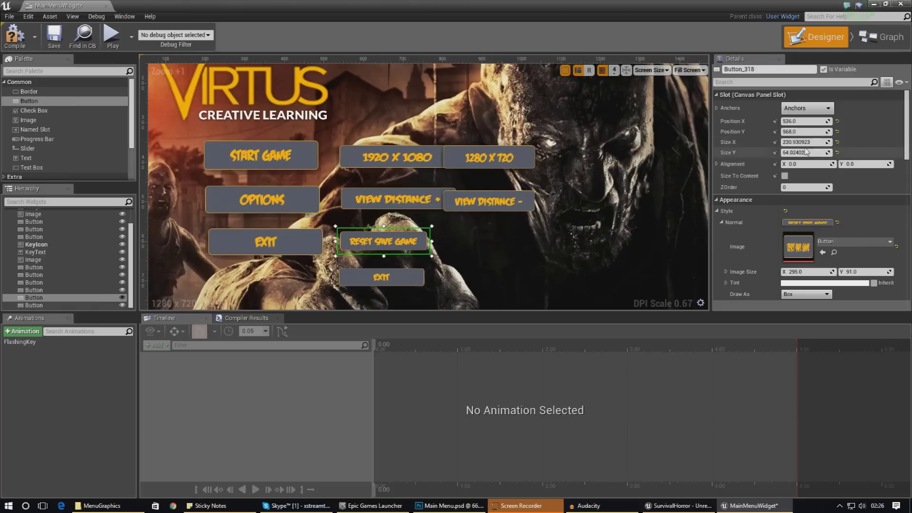
left_click(362, 280)
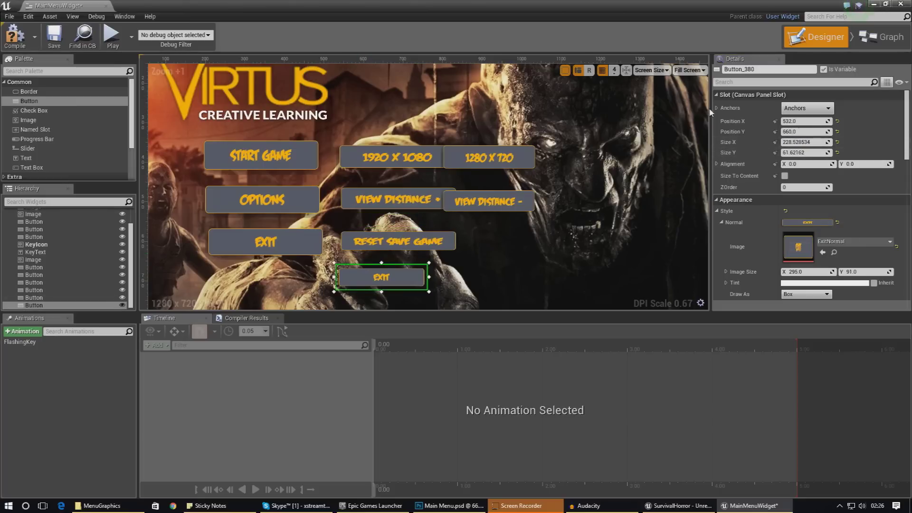
Set Size X to 306.873535 on the View Distance - and 1280 x 720 buttons and shift both clear of the middle column.
left_click(489, 202)
left_click(805, 142)
key("ctrl+v")
key("Return")
key("ctrl+c")
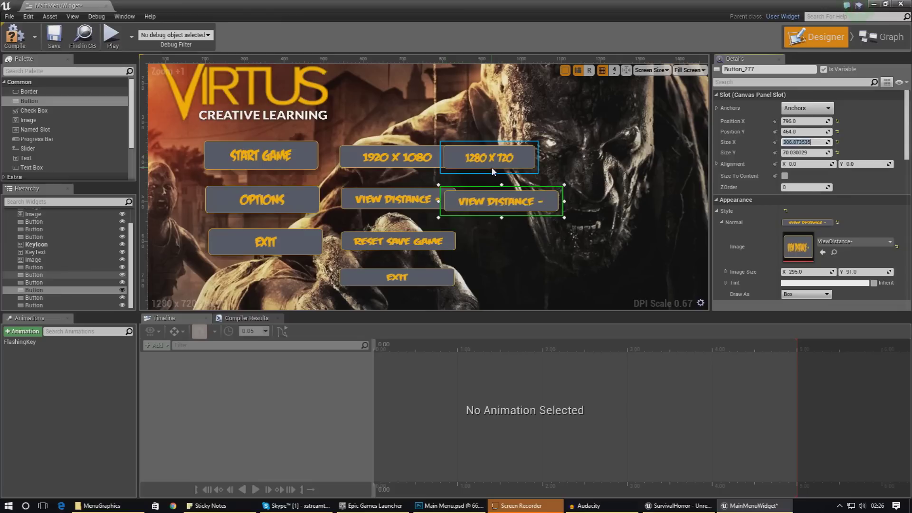
left_click(492, 167)
left_click(800, 142)
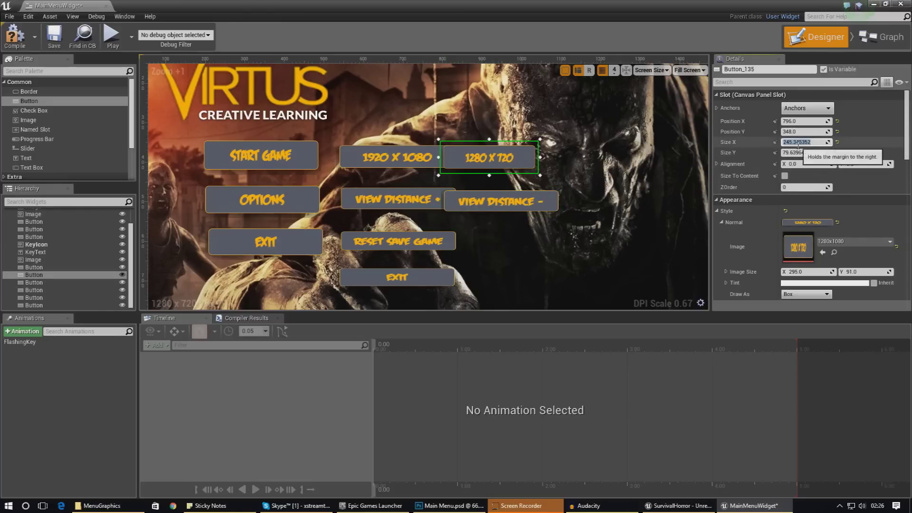
key("ctrl+v")
key("Return")
left_click_drag(491, 167, 509, 165)
left_click_drag(498, 199, 516, 202)
Copy the Start Game button's Size Y of 100.060066 to the Options, first-column Exit, 1920 x 1080 and View Distance + buttons.
left_click(261, 156)
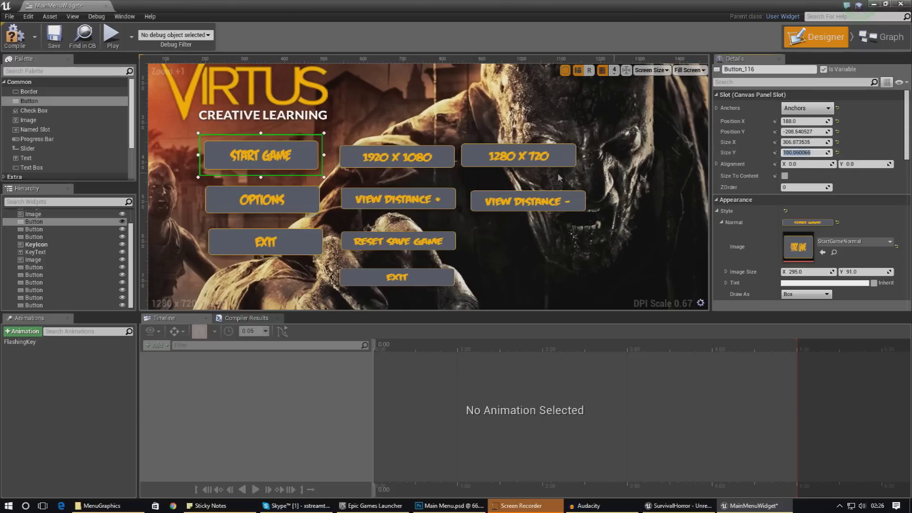
left_click(288, 199)
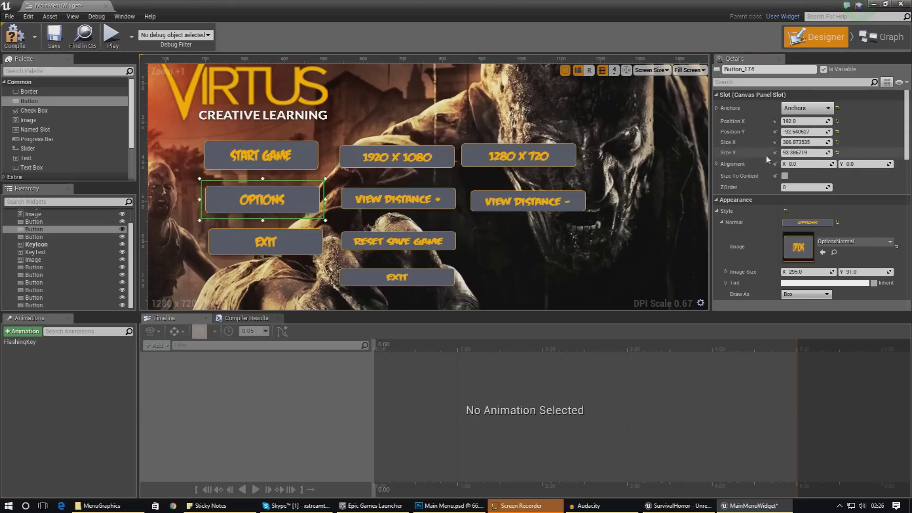
left_click(241, 239)
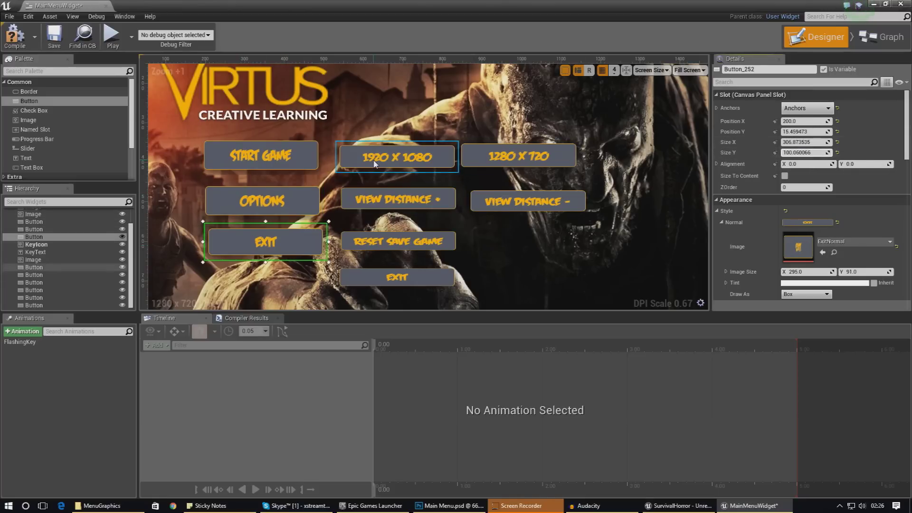
left_click(418, 160)
left_click(381, 214)
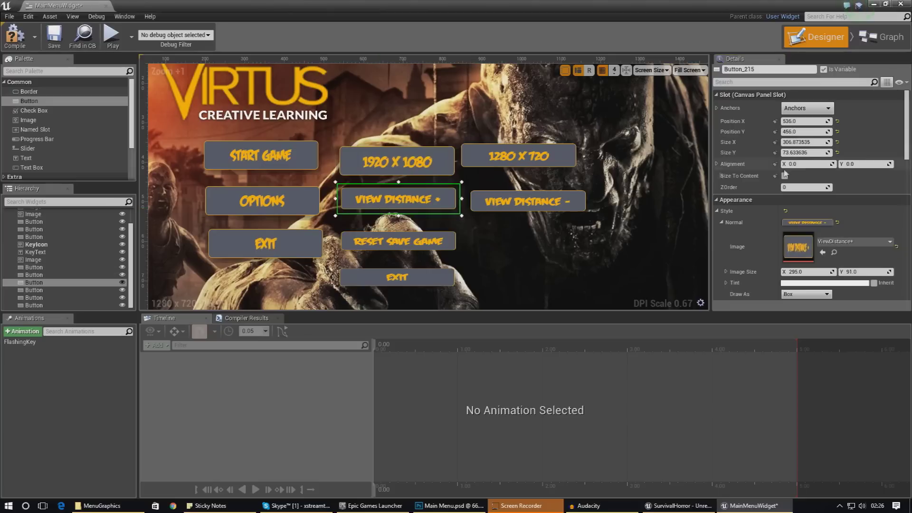
Set Size Y to 100.060066 on the Reset Save Game, second-column Exit, 1280 x 720 and View Distance - buttons.
left_click(412, 235)
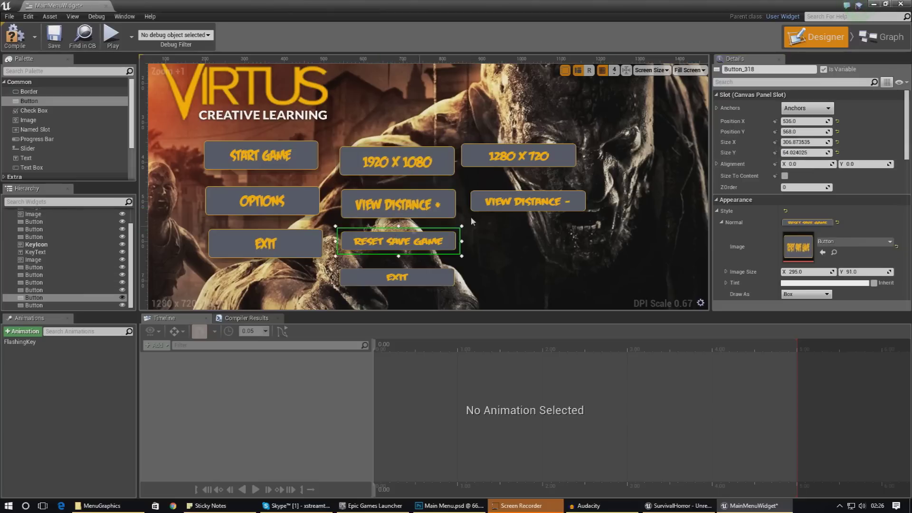
left_click_drag(818, 155, 780, 172)
left_click(405, 274)
type("100.060066")
left_click(554, 164)
left_click(527, 201)
type("100.060066")
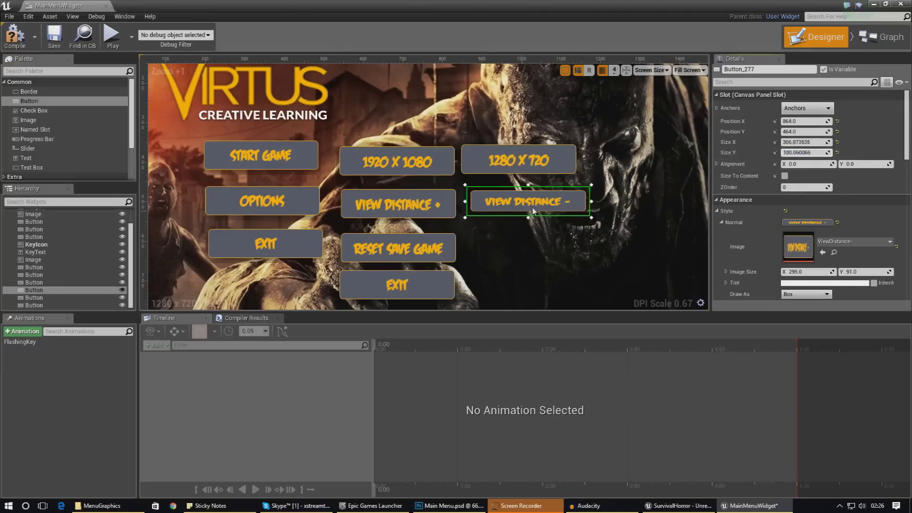
Line up both resolution buttons with the Start Game row and both View Distance buttons with the Options row.
left_click(397, 178)
left_click_drag(385, 169, 379, 163)
left_click_drag(472, 168, 483, 166)
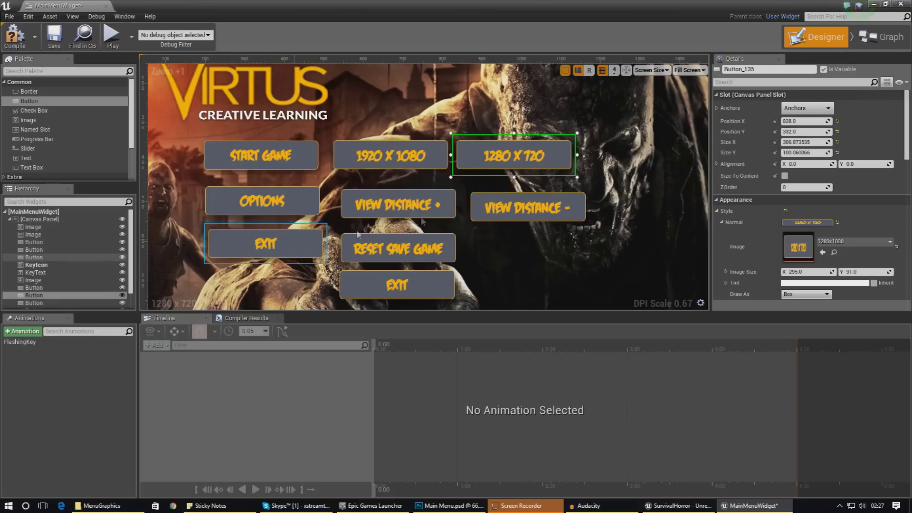
left_click_drag(510, 211, 496, 205)
left_click_drag(420, 215, 415, 212)
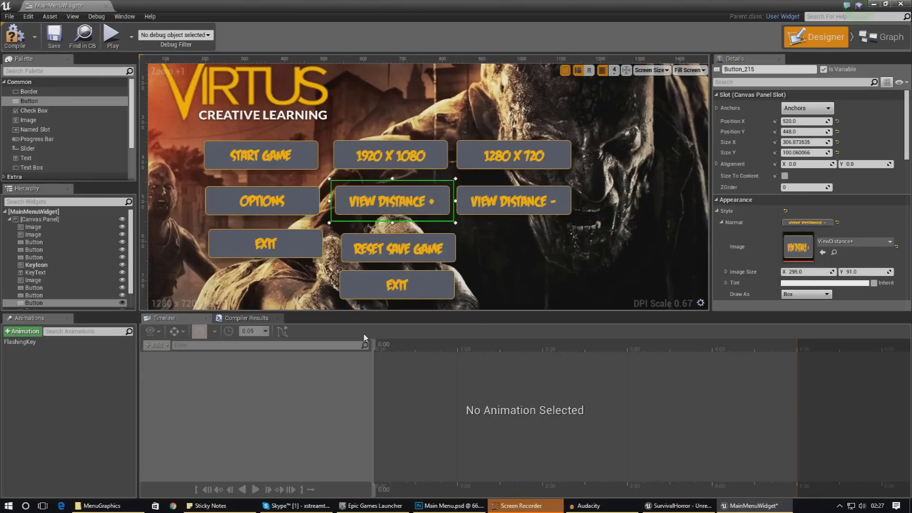
Align the first-column Exit button beneath Options, at Position X 188 and Position Y about 11.5.
left_click(394, 250)
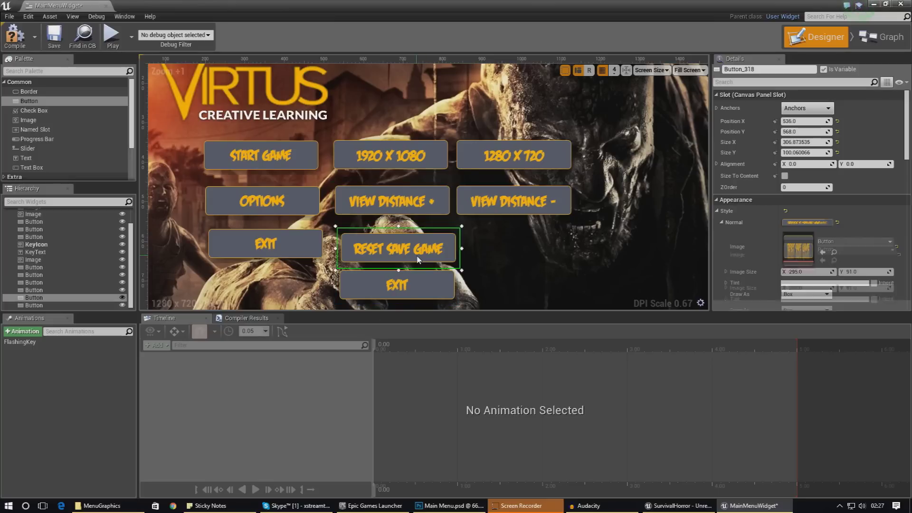
left_click(265, 240)
left_click_drag(265, 240, 257, 240)
left_click(269, 207)
left_click(270, 245)
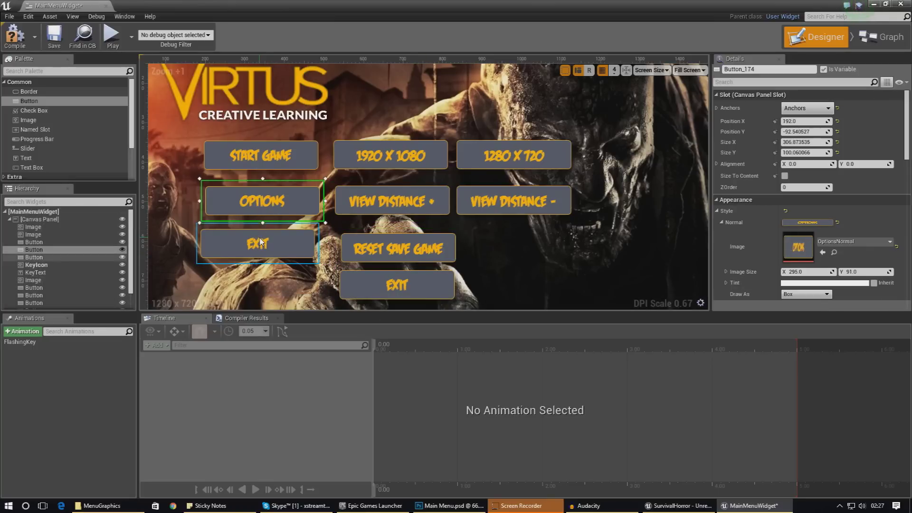
left_click_drag(270, 245, 278, 244)
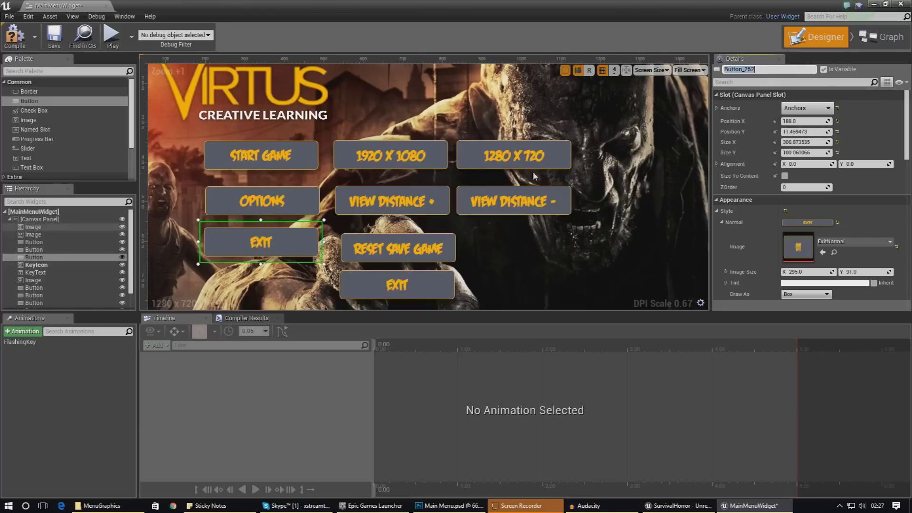
Rename the Start Game, Options and first-column Exit buttons to StartBtn, OptionsBtn and ExitBTN.
left_click(34, 242)
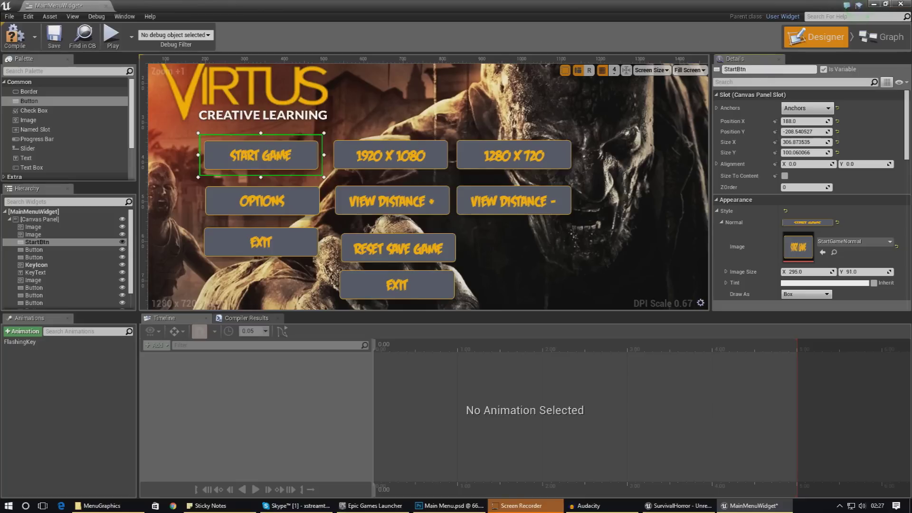
left_click(262, 201)
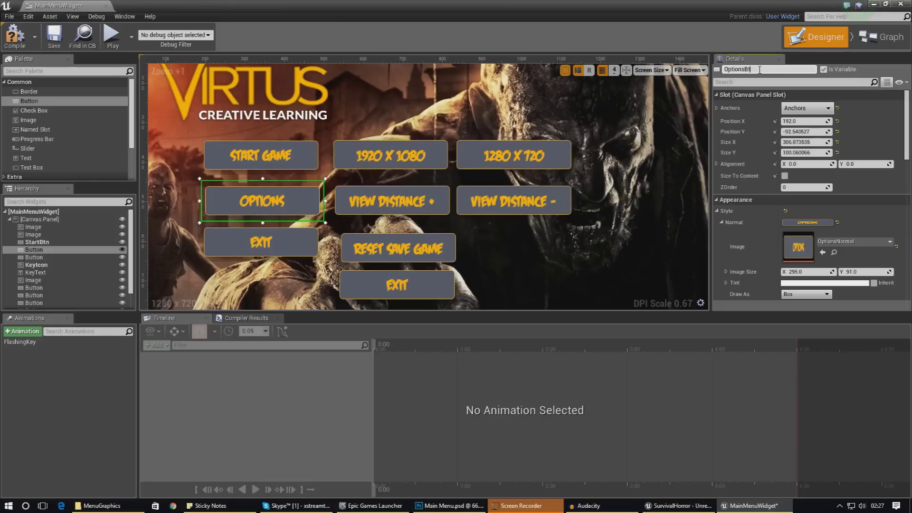
left_click(292, 235)
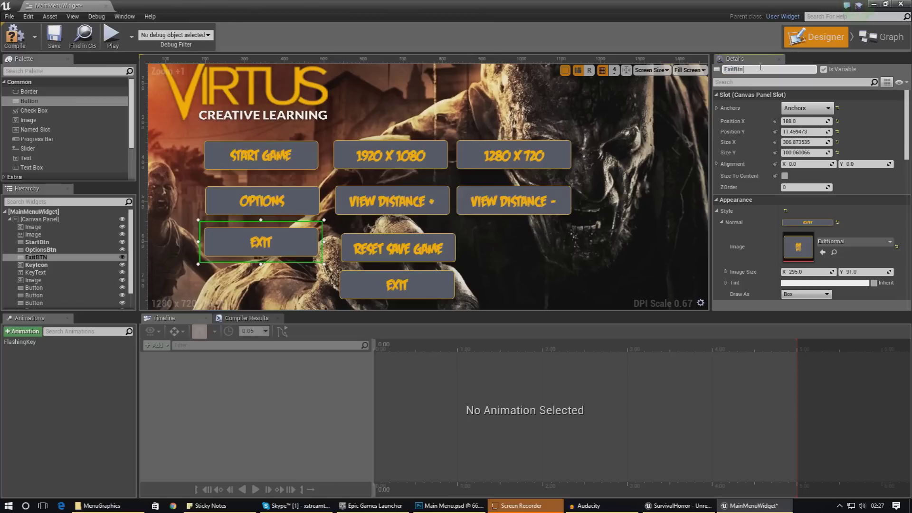
Add an OnClicked event for OptionsBtn to the widget's event graph.
left_click(309, 200)
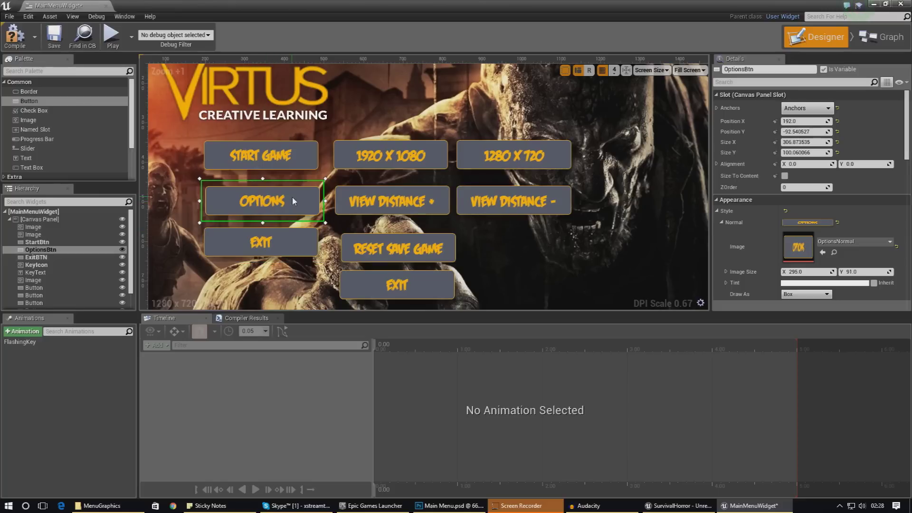
left_click_drag(907, 156, 907, 297)
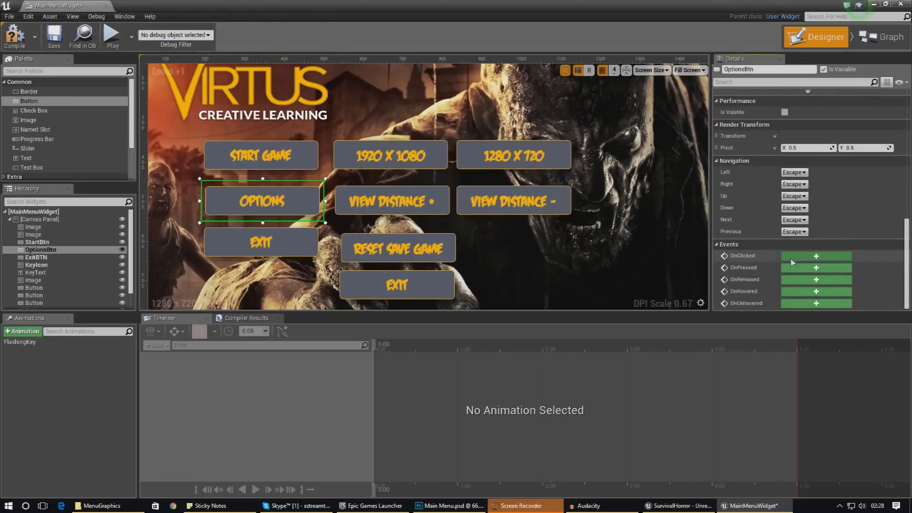
left_click(816, 256)
right_click_drag(681, 236, 491, 266)
left_click_drag(435, 280, 534, 274)
type("toggl")
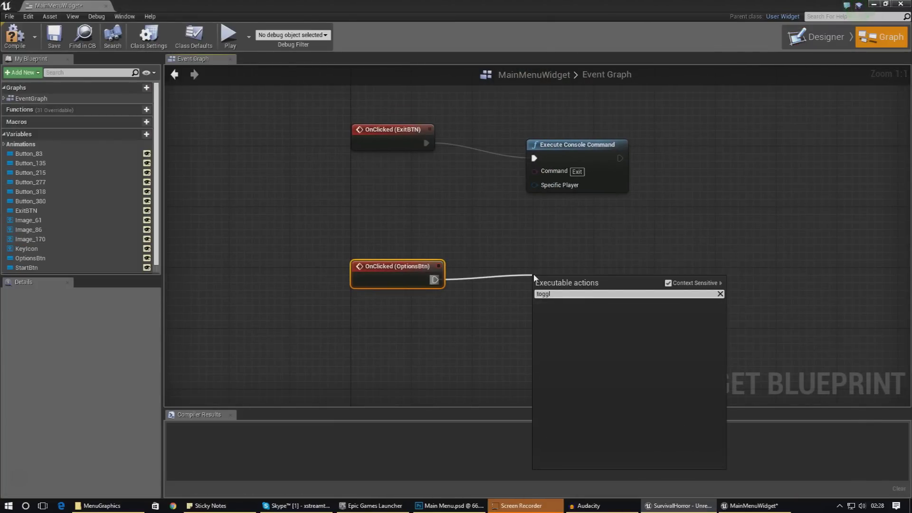
key("BackSpace")
key("BackSpace")
key("BackSpace")
key("BackSpace")
key("BackSpace")
key("BackSpace")
key("BackSpace")
key("Escape")
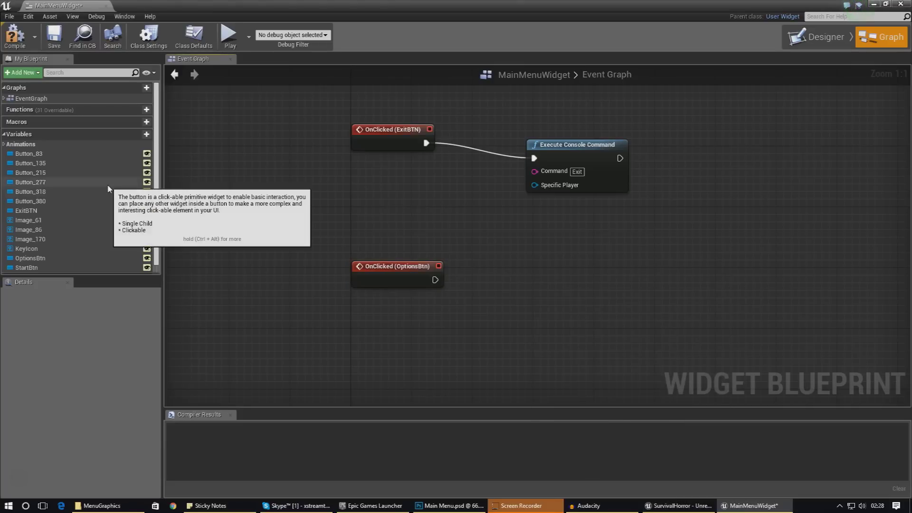
Add an ExitBTN reference and a Set Visibility node targeting it, with In Visibility set to Hidden.
left_click_drag(28, 210, 563, 293)
left_click(570, 287)
type("visibil")
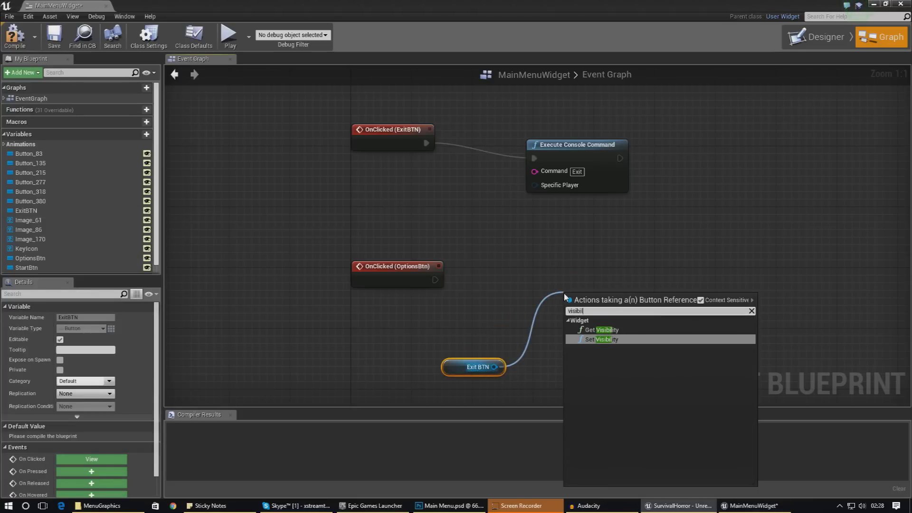
key("Return")
left_click(613, 352)
left_click(606, 373)
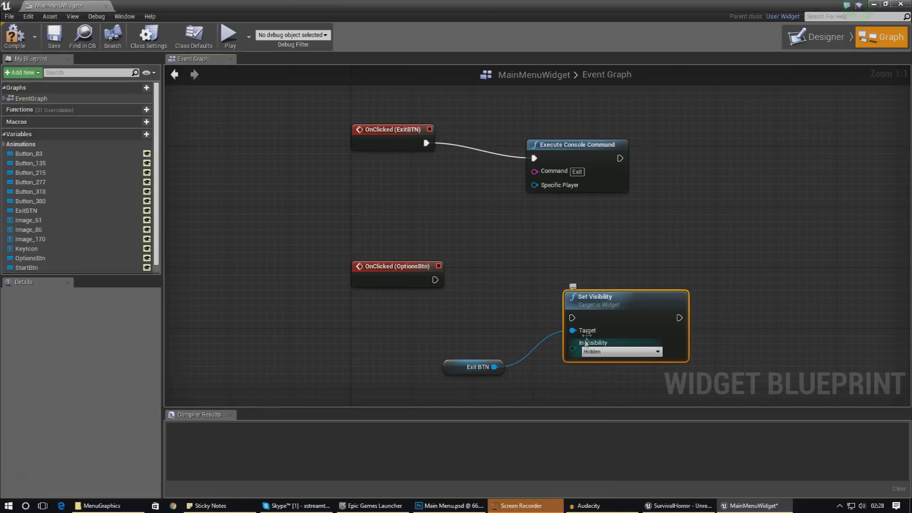
Connect the OnClicked (OptionsBtn) execution output to the Set Visibility node, keeping ExitBTN as its target.
mouse_move(572, 318)
left_mouse_down()
mouse_move(440, 279)
mouse_move(583, 311)
mouse_move(572, 318)
left_mouse_up()
key("Escape")
left_click_drag(494, 367, 572, 330)
left_click(498, 266)
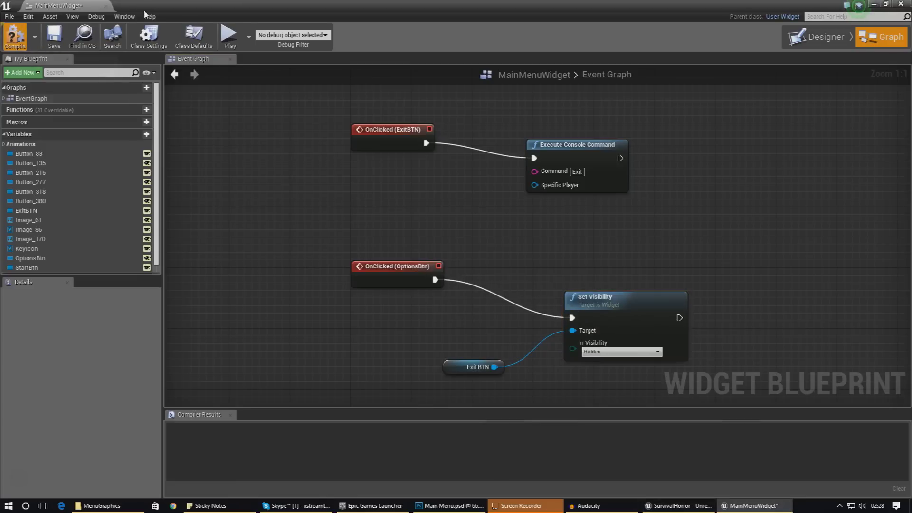
Switch to the level editor and open MainMenuLevel, saving the selected modified content.
key("alt+Tab")
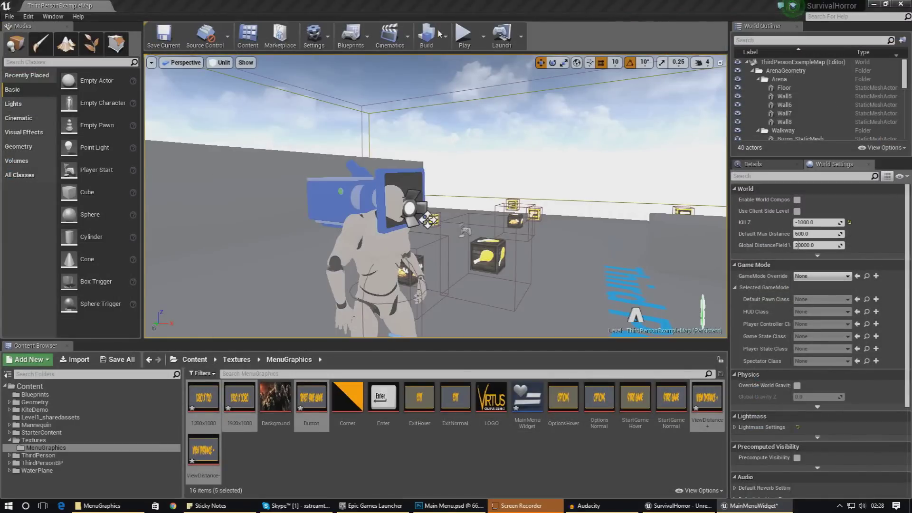
left_click(9, 16)
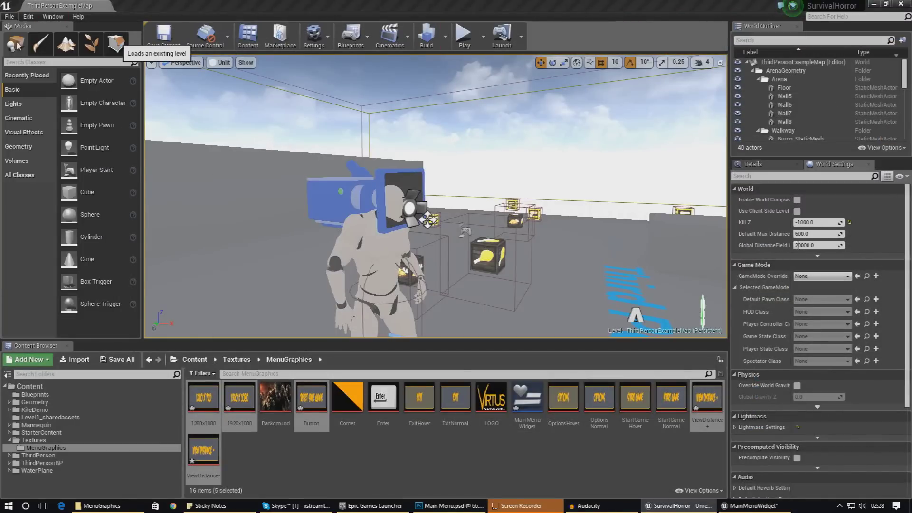
left_click(28, 45)
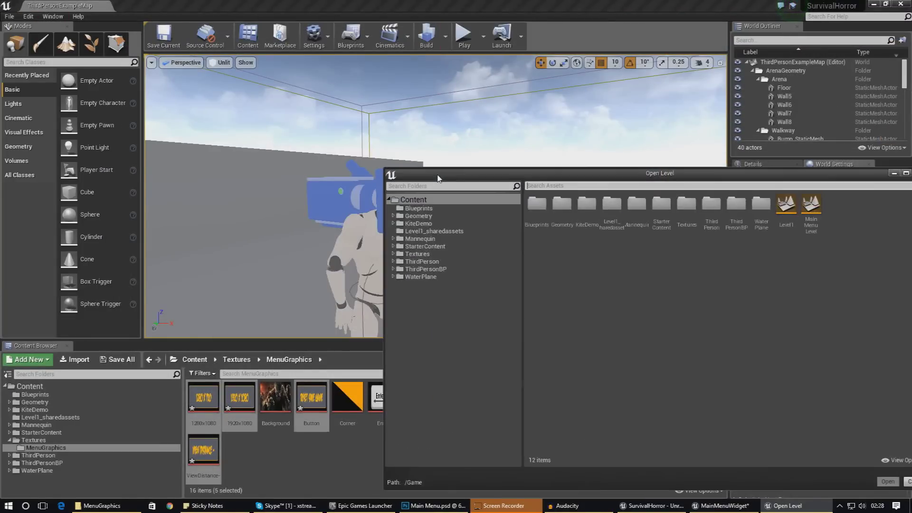
double_click(644, 208)
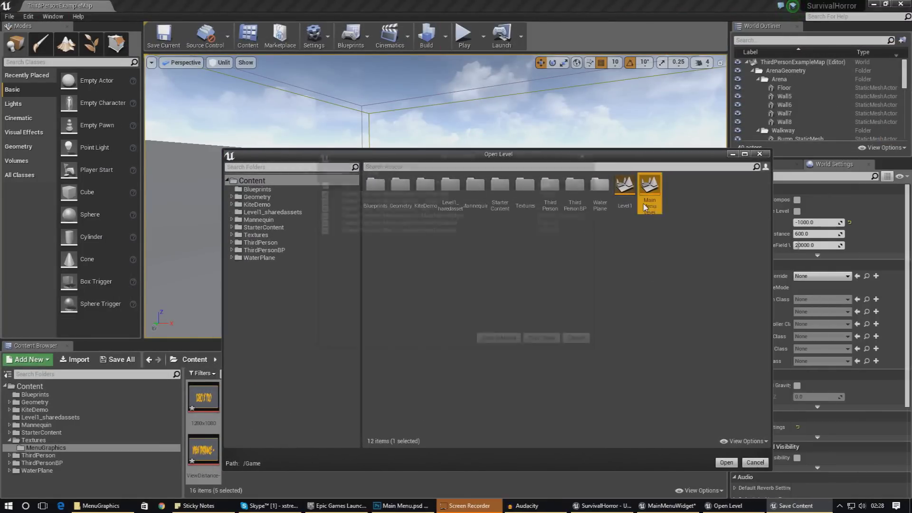
left_click(509, 340)
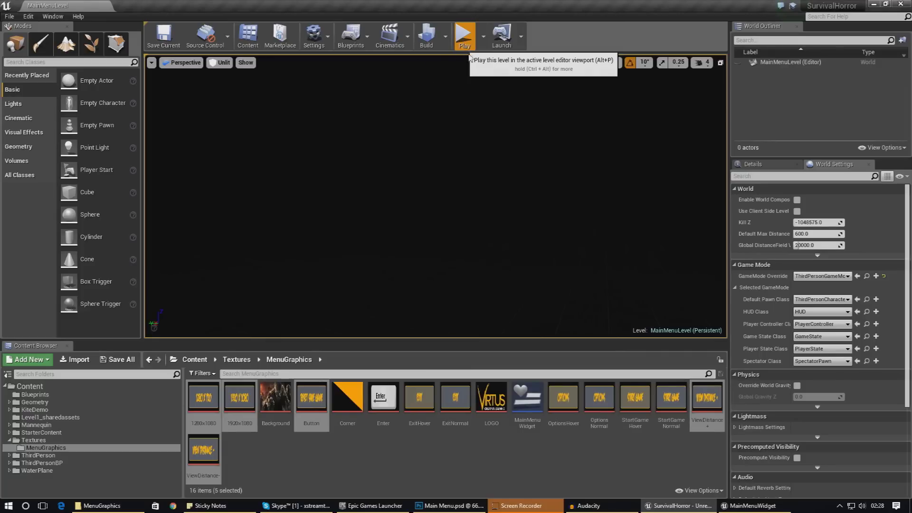
Play MainMenuLevel, test the Options button on the menu, and stop the session.
left_click(467, 51)
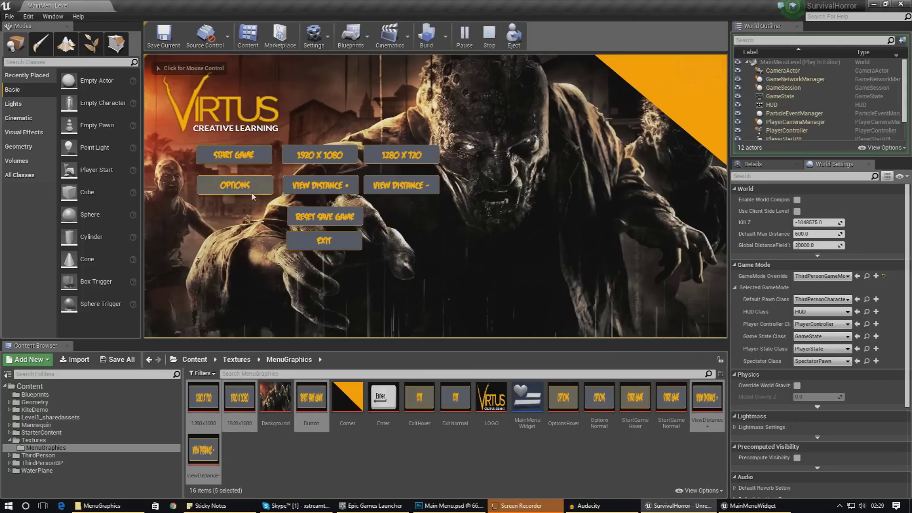
left_click(490, 36)
Switch to MainMenuWidget's Designer view and enlarge the menu buttons on the canvas.
left_click(756, 506)
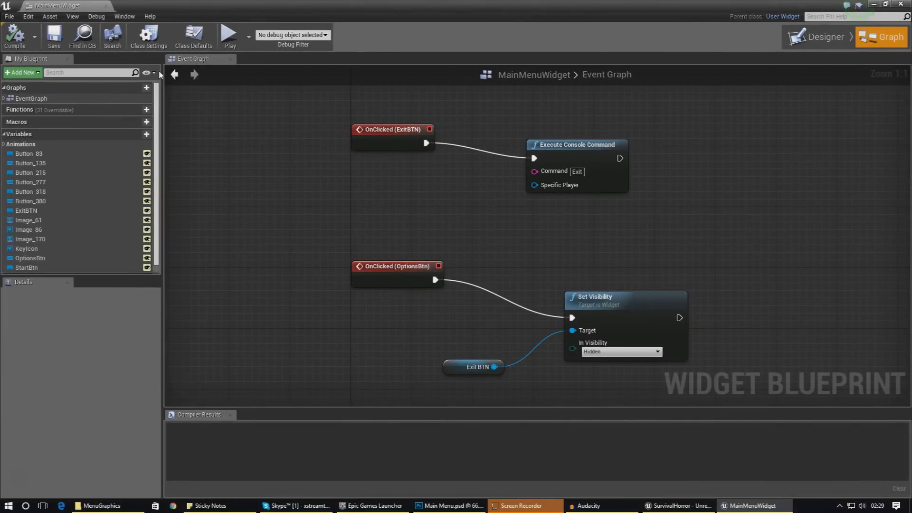
left_click(827, 36)
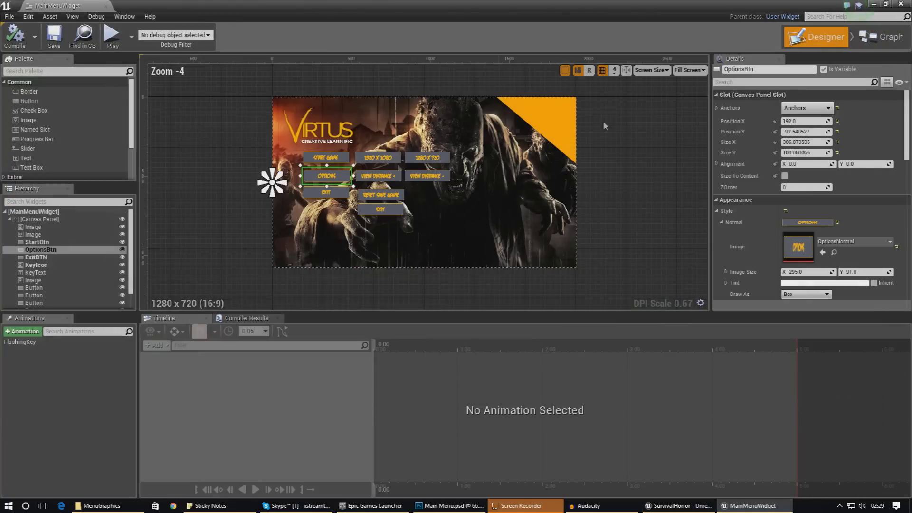
scroll(399, 191, "up", 5)
scroll(398, 191, "up", 3)
scroll(399, 190, "down", 3)
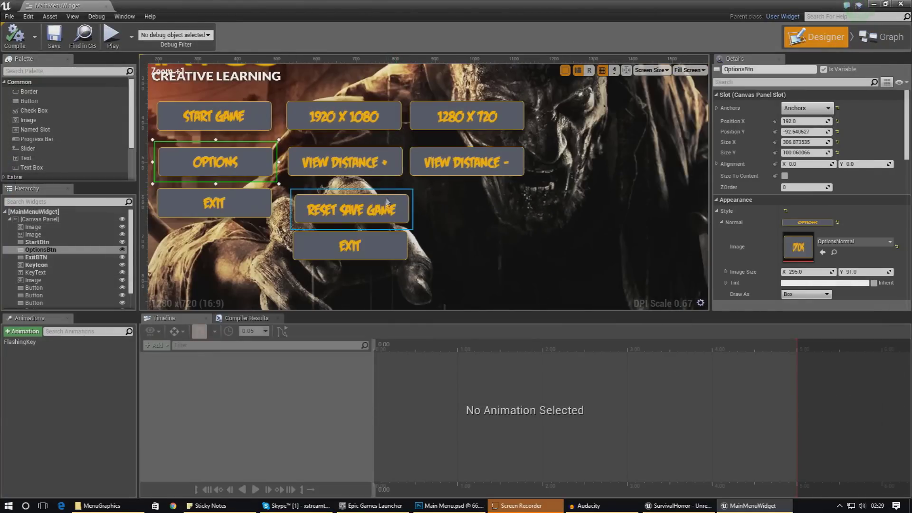
Shift the 1920 x 1080 button slightly and rename it as 1920x1080.
left_click(385, 210)
left_click(328, 124)
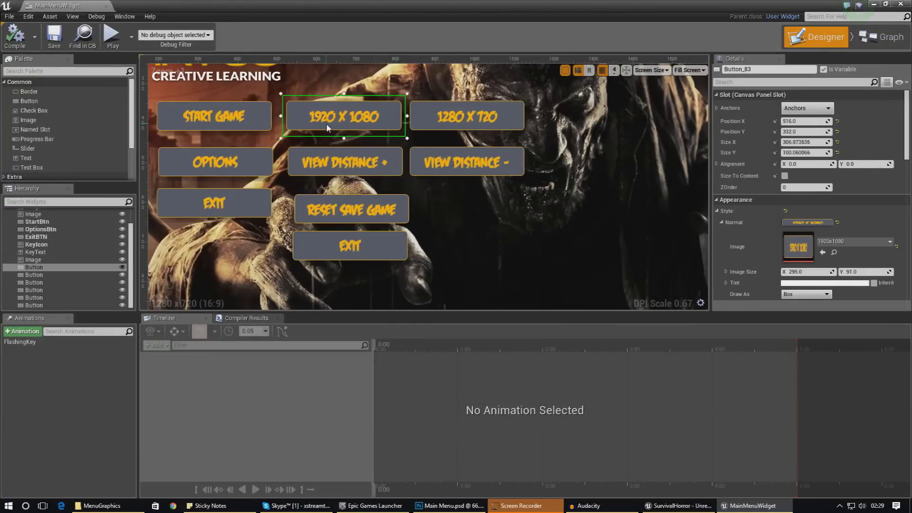
mouse_move(347, 126)
left_mouse_down()
mouse_move(216, 128)
mouse_move(363, 127)
mouse_move(342, 128)
mouse_move(353, 127)
left_mouse_up()
scroll(806, 218, "down", 5)
scroll(807, 218, "down", 8)
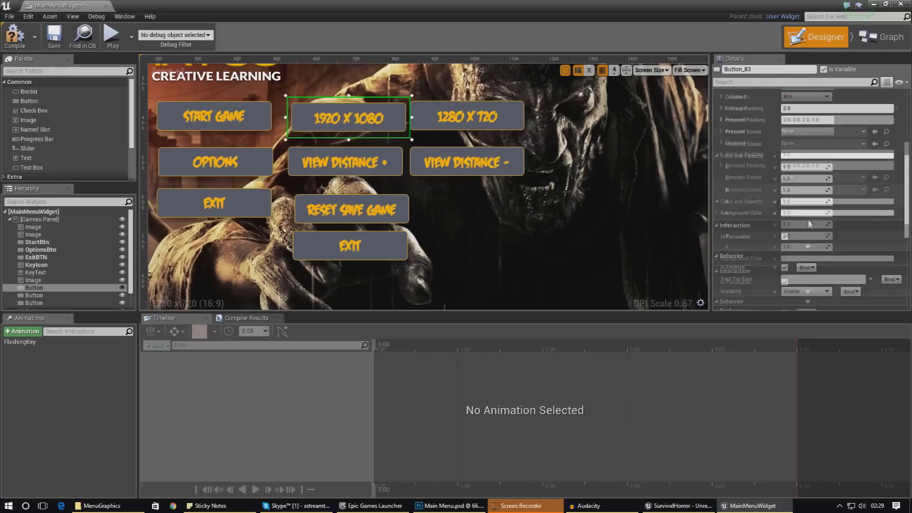
left_click(802, 231)
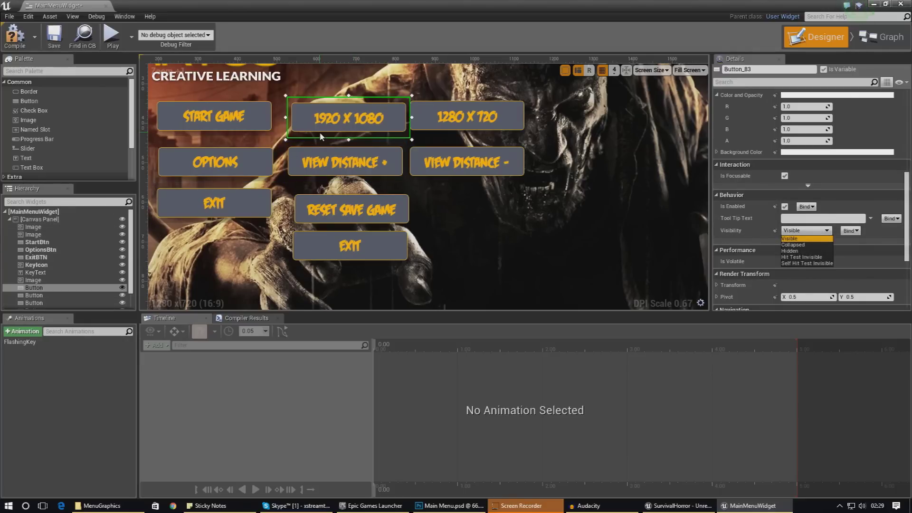
left_click(740, 70)
type("1920x1080")
key("Return")
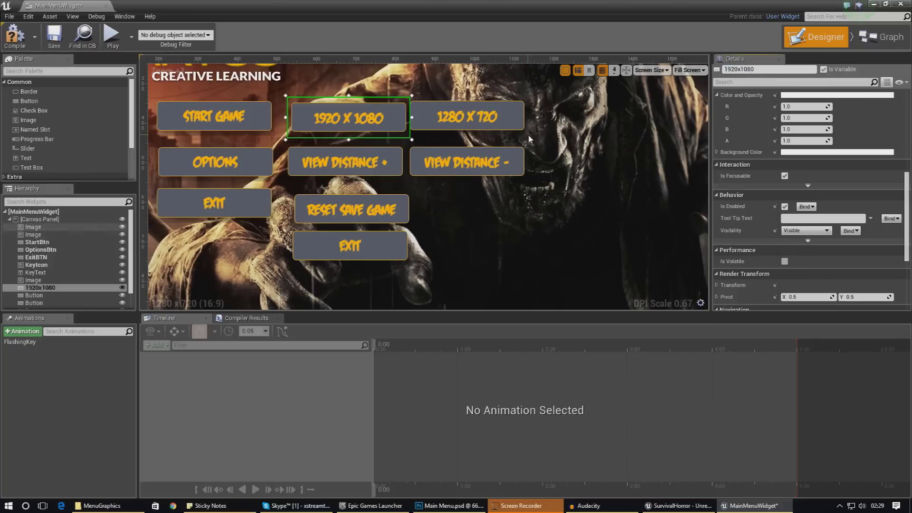
Rename the View Distance + button as ViewDistance+.
left_click(294, 171)
left_click(803, 70)
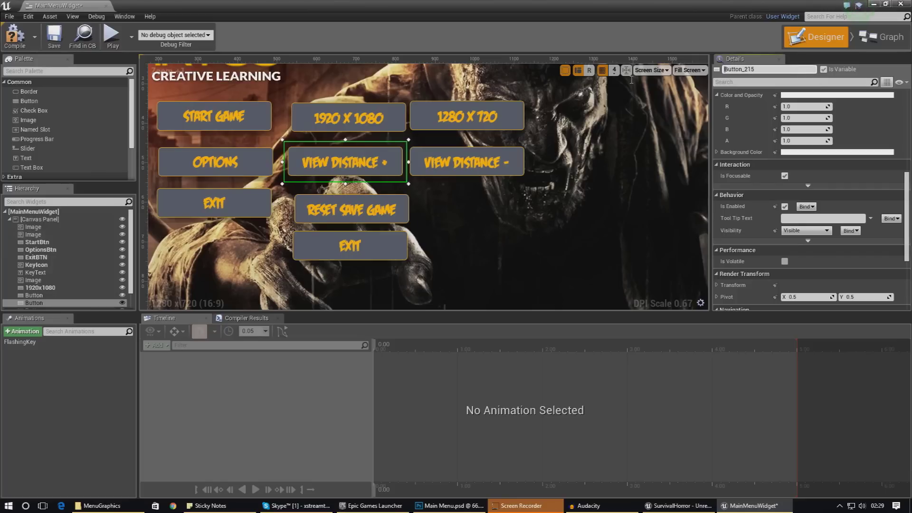
type("1920x108")
key("Escape")
left_click(755, 71)
key("Return")
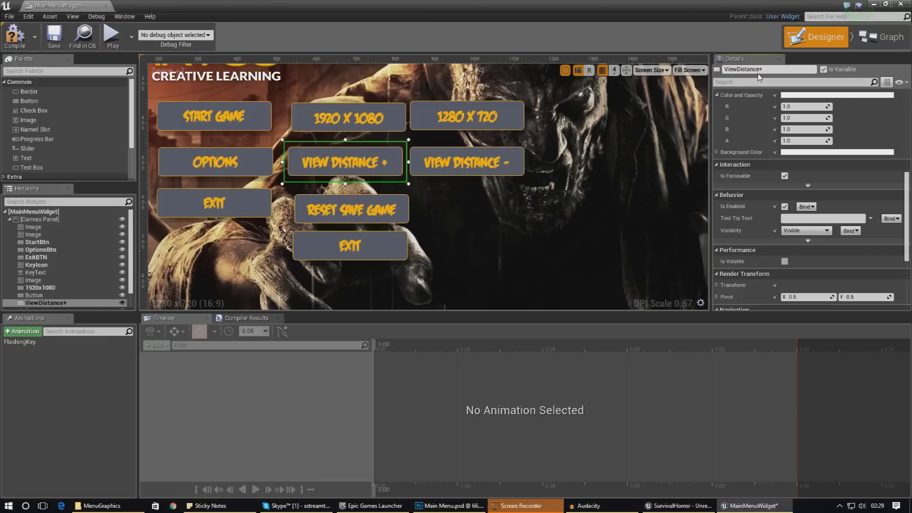
Rename the Reset Save Game button as Reset and the Exit button beneath it as ExitReturn.
left_click(353, 210)
left_click(756, 69)
type("S")
key("BackSpace")
type("res")
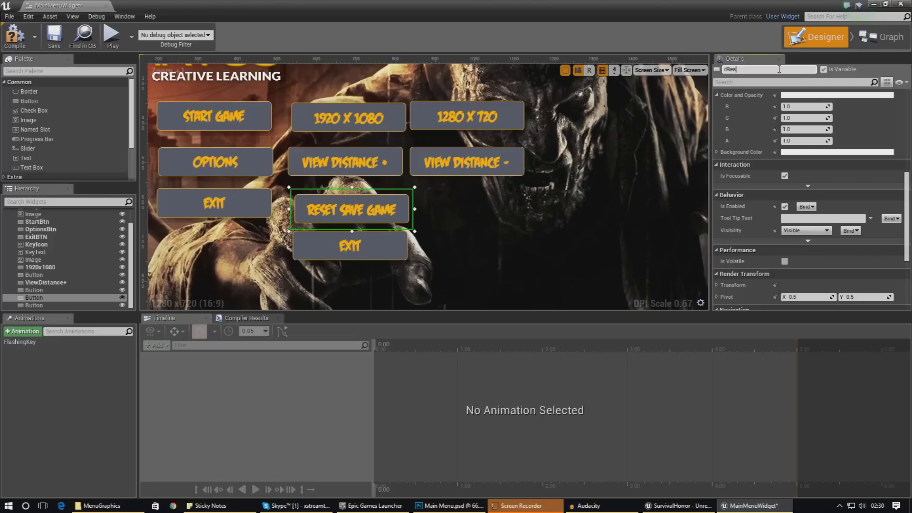
key("BackSpace")
key("BackSpace")
key("BackSpace")
key("BackSpace")
type("ES")
key("Down")
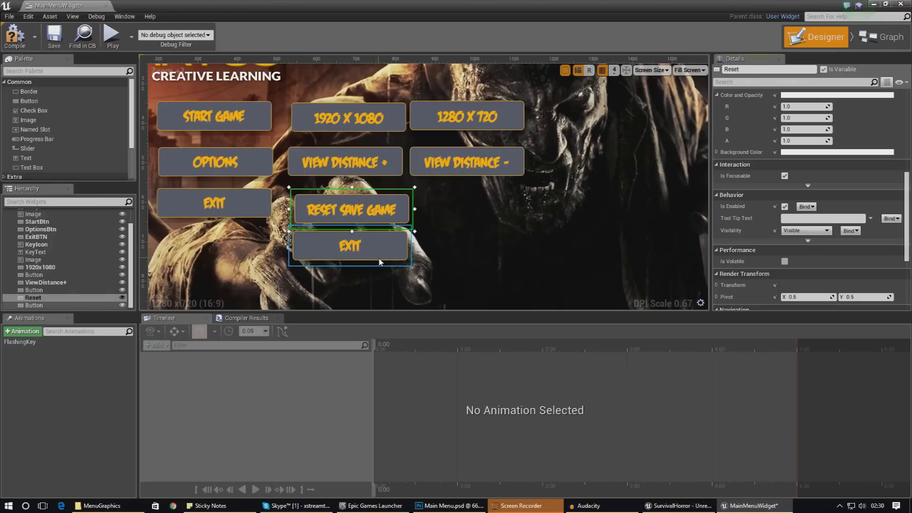
left_click(775, 70)
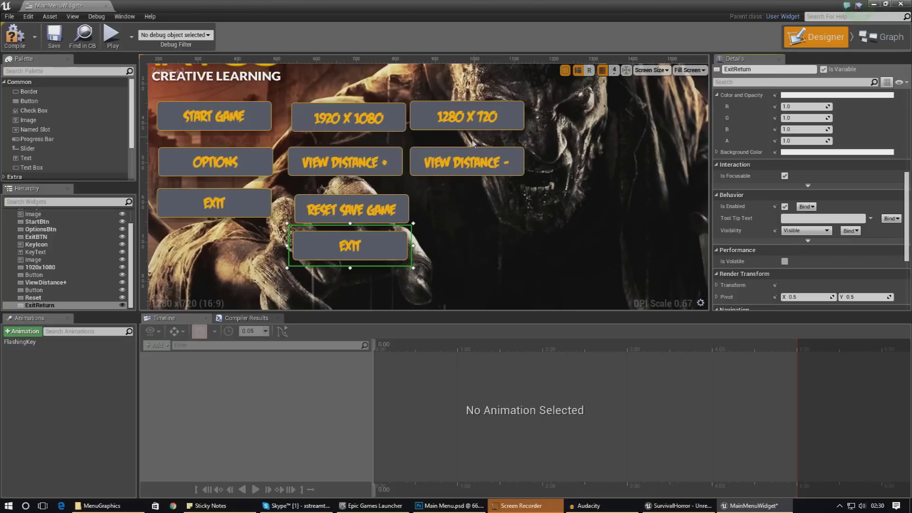
left_click(465, 161)
left_click(771, 69)
type("ViewDistance+_")
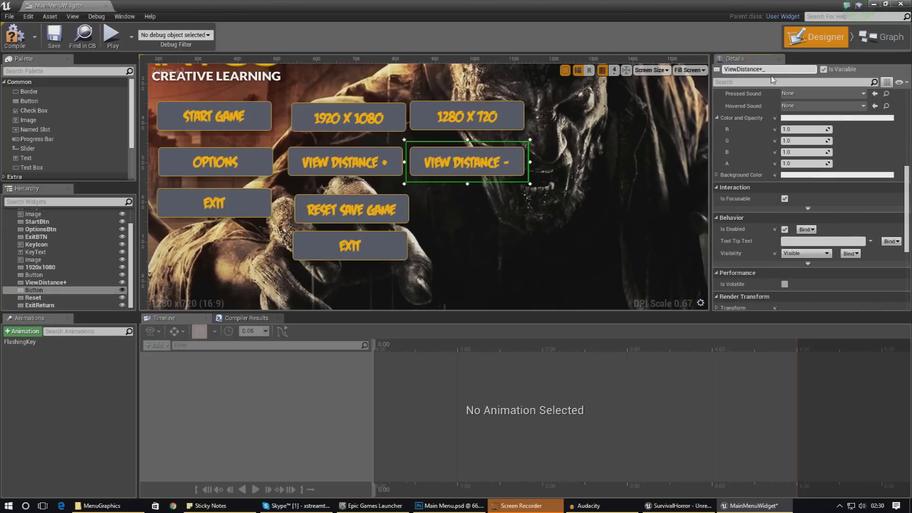
key("Escape")
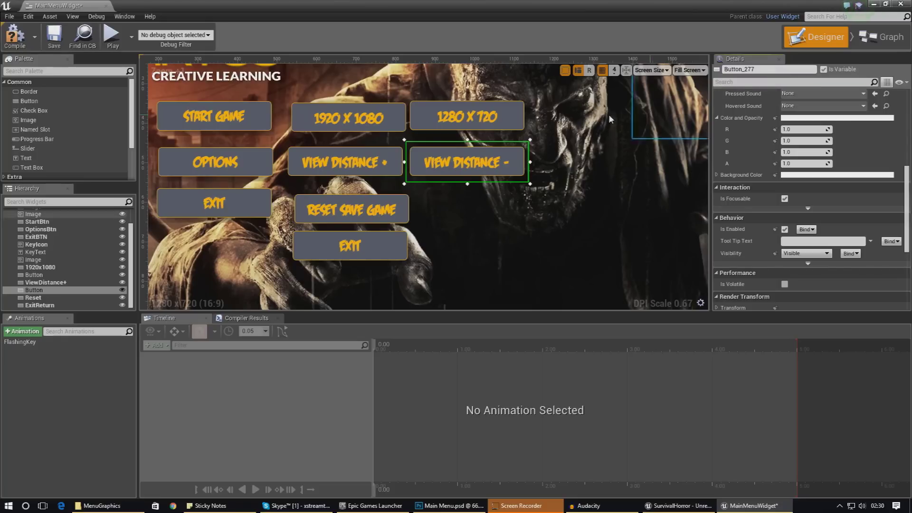
Rename the 1280 x 720 button as 1280.
left_click(491, 120)
left_click(780, 72)
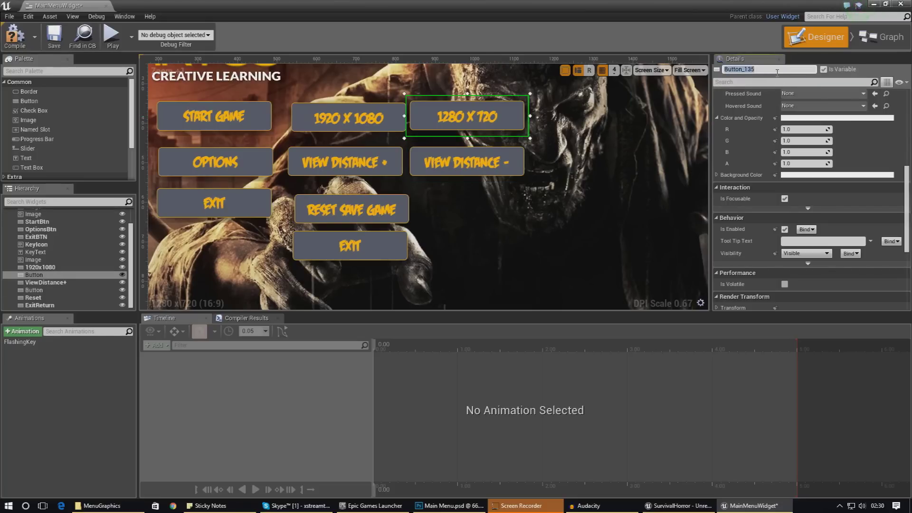
type("1280")
key("Return")
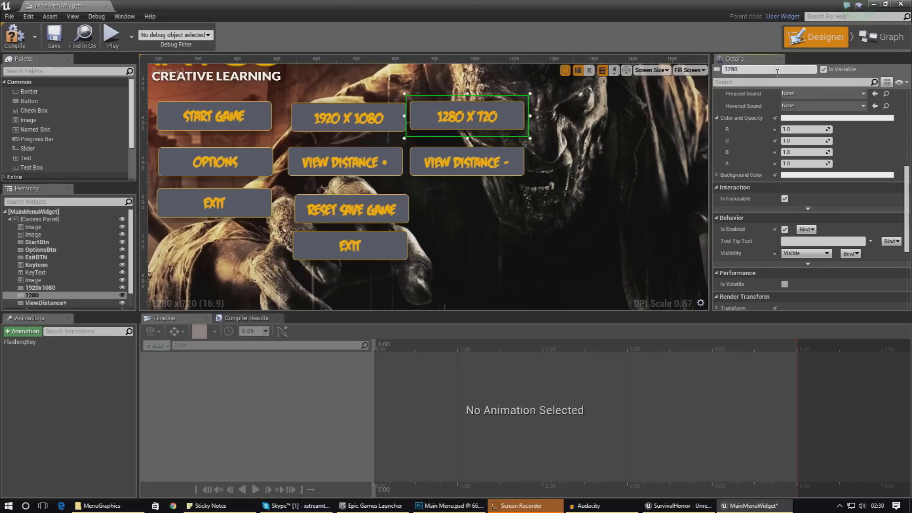
Move the 1920 x 1080 button on top of Start Game and shift View Distance + clear of the Options button.
left_click(218, 210)
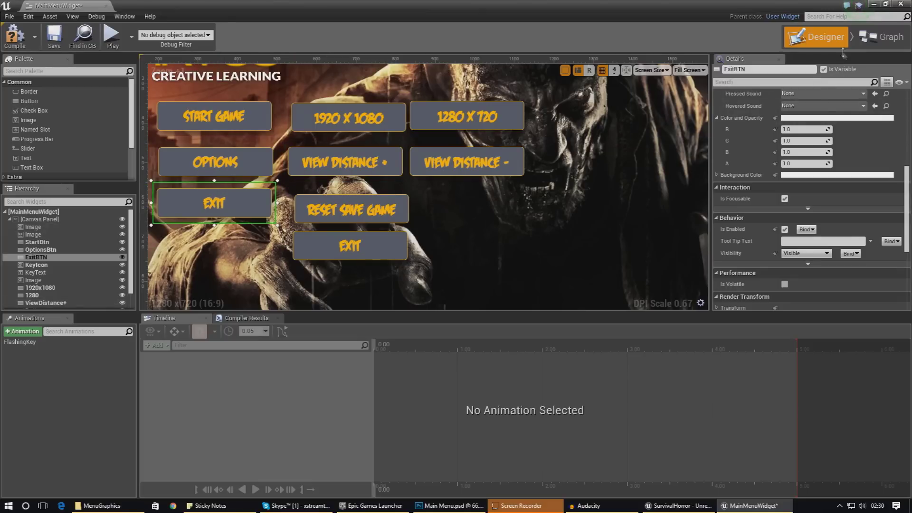
left_click(388, 127)
left_click_drag(388, 127, 255, 126)
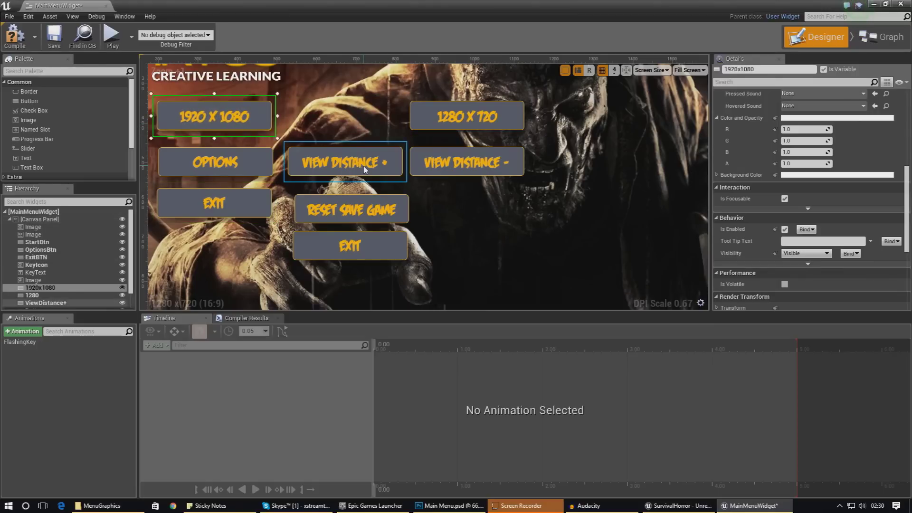
left_click(365, 169)
left_click_drag(365, 170, 441, 168)
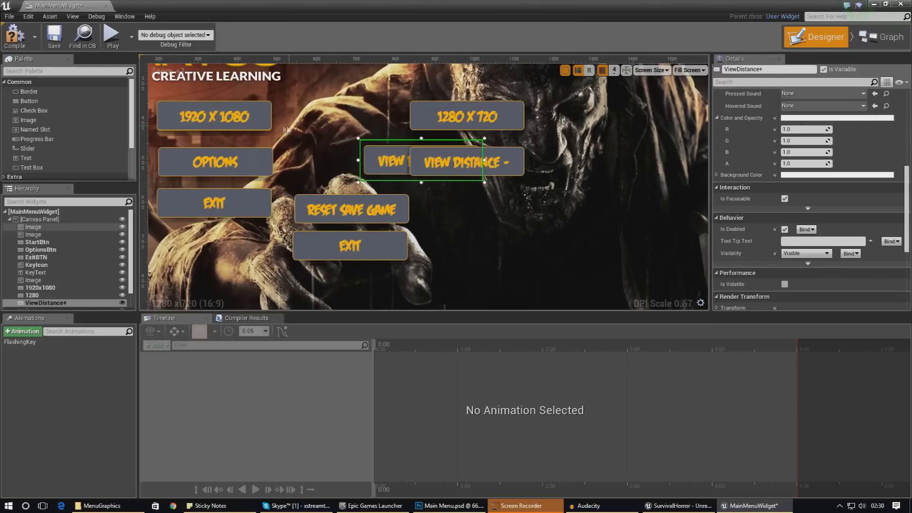
Set the 1920x1080 button's visibility to Hidden.
left_click(275, 125)
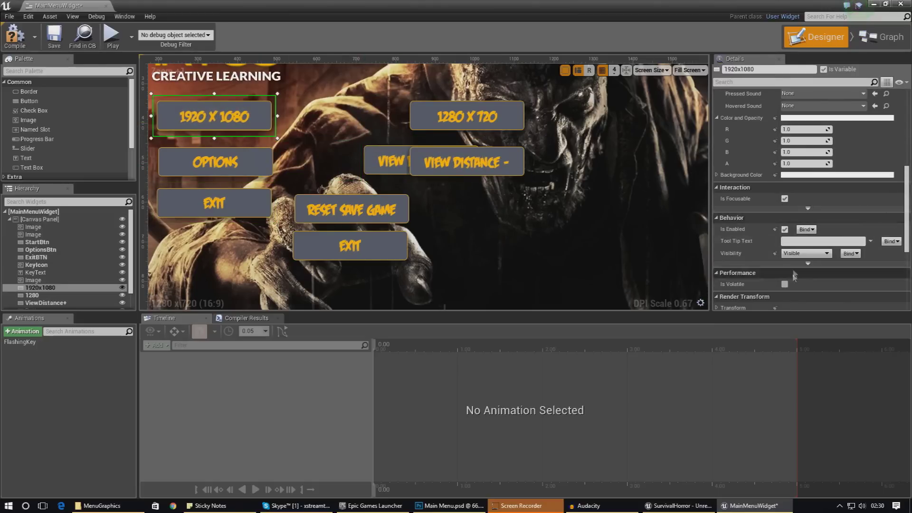
left_click(805, 253)
left_click(798, 276)
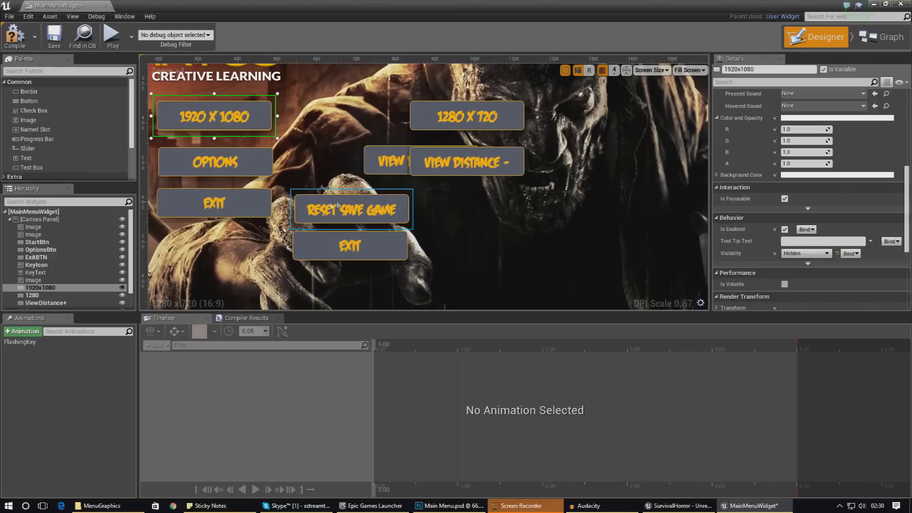
Move the Reset Save Game button over Options and place the ExitReturn button below the main menu's Exit button.
left_click_drag(321, 204, 219, 166)
left_click(807, 253)
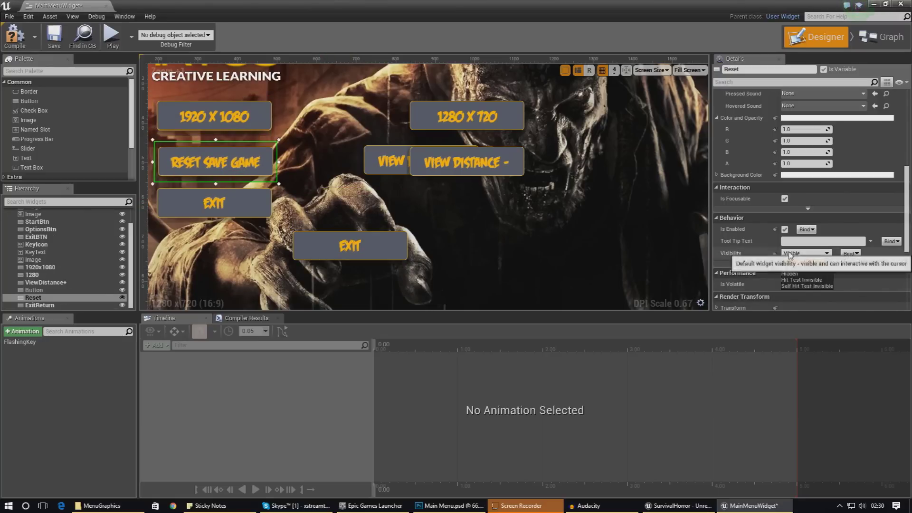
left_click(332, 251)
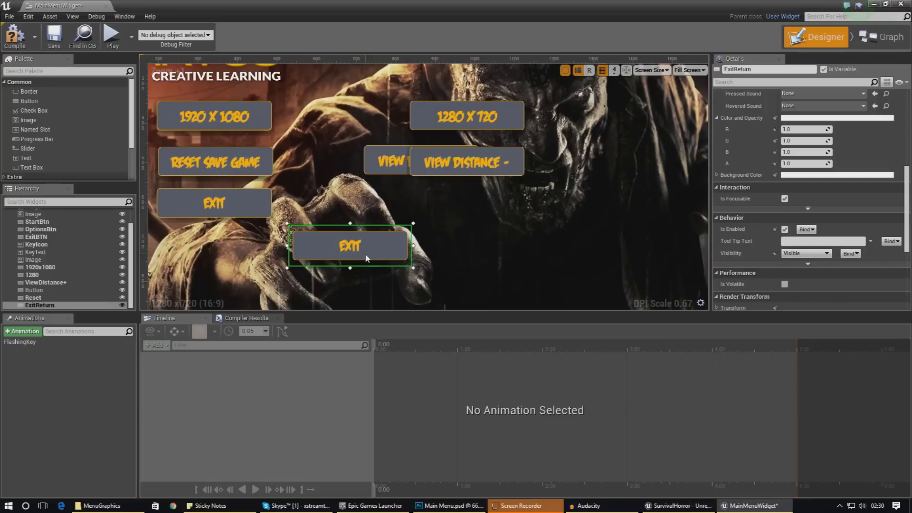
left_click_drag(366, 258, 231, 258)
Move the Reset Save Game button onto the main menu's Exit button and set its visibility to Hidden.
left_click_drag(240, 172, 238, 212)
left_click(804, 254)
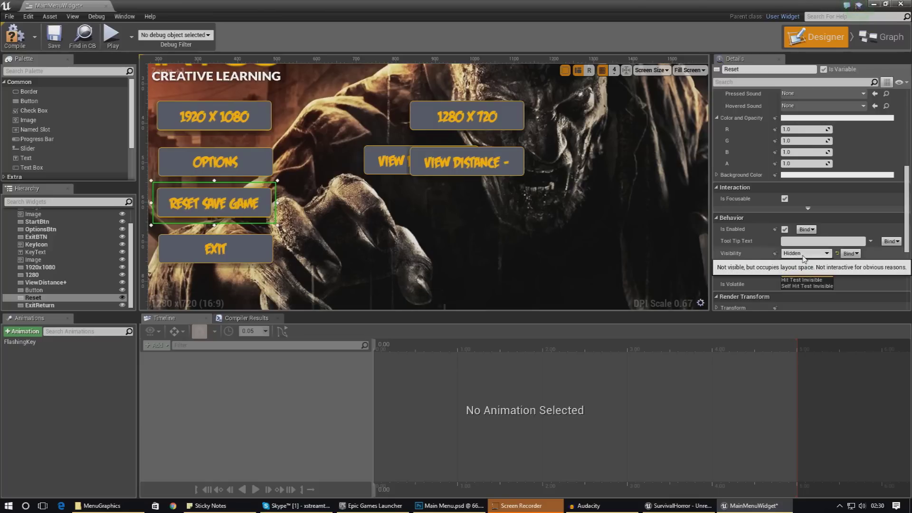
left_click(804, 257)
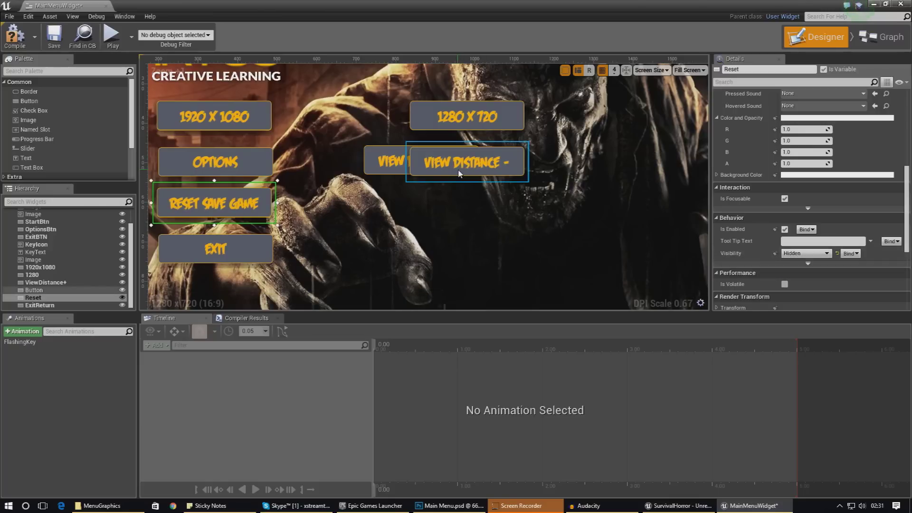
Move View Distance - out of the way, place View Distance + over Options and set its visibility to Hidden.
left_click_drag(483, 171, 489, 222)
left_click_drag(452, 176, 247, 178)
left_click(806, 253)
left_click(802, 280)
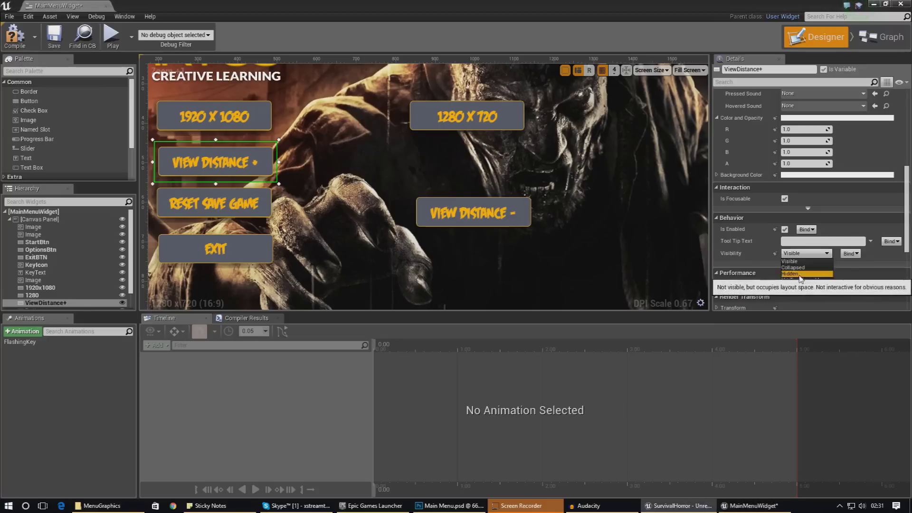
Move the 1280 x 720 button beside 1920 x 1080 and set its visibility to Hidden.
left_click_drag(465, 127, 335, 126)
left_click(807, 253)
left_click(800, 272)
Move the View Distance - button beside View Distance +, directly below 1280 x 720.
left_click(467, 221)
left_click_drag(439, 223, 354, 167)
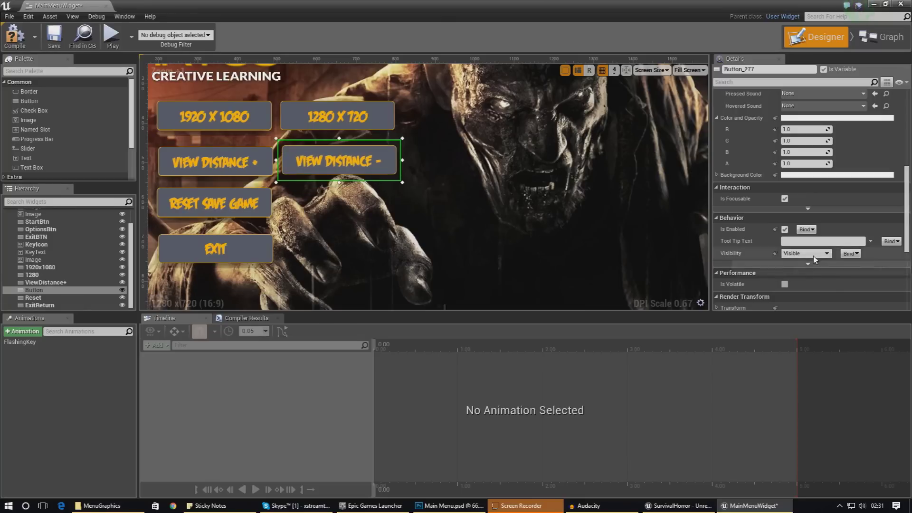